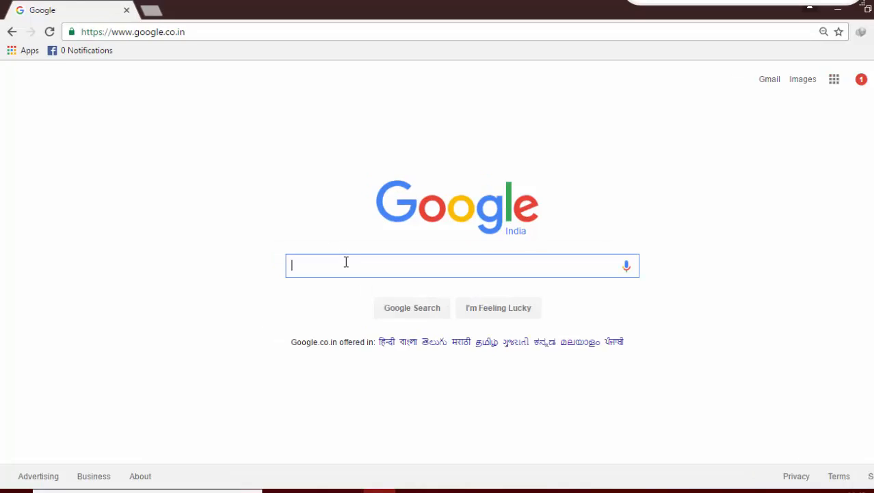
# Search Google for "mit app inventor 2" and open the MIT App Inventor 2 site
pyautogui.write('mi')
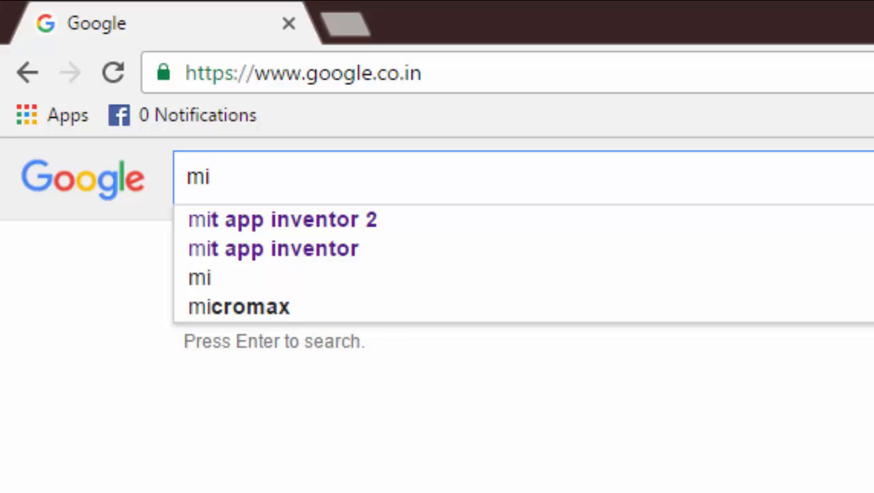
pyautogui.press('Down')
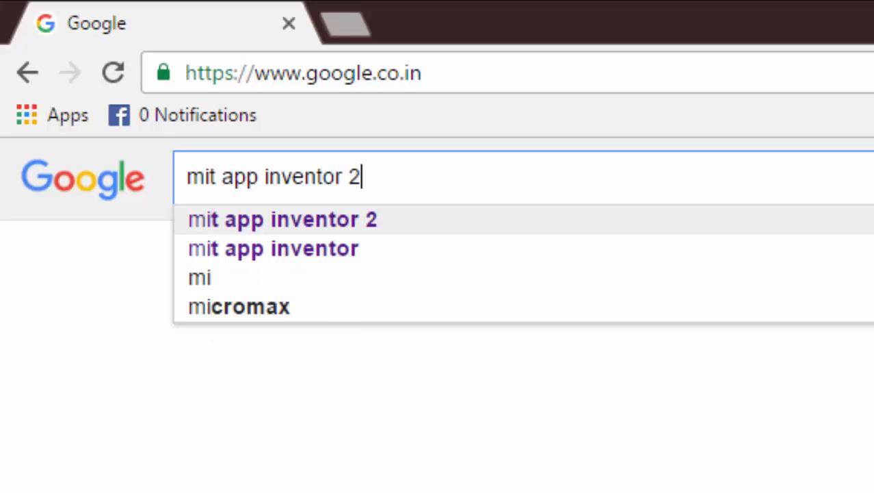
pyautogui.press('Return')
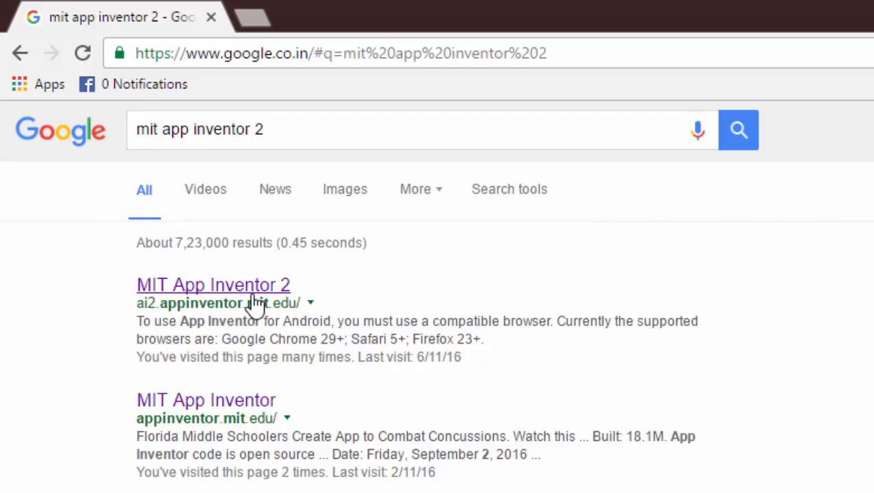
pyautogui.click(254, 302)
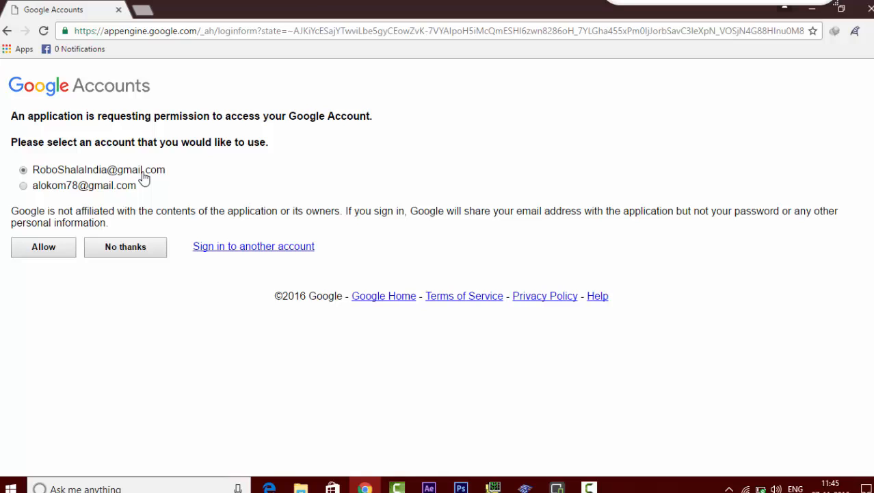
# Allow the application to access the preselected Google account and dismiss the App Inventor welcome message
pyautogui.click(27, 251)
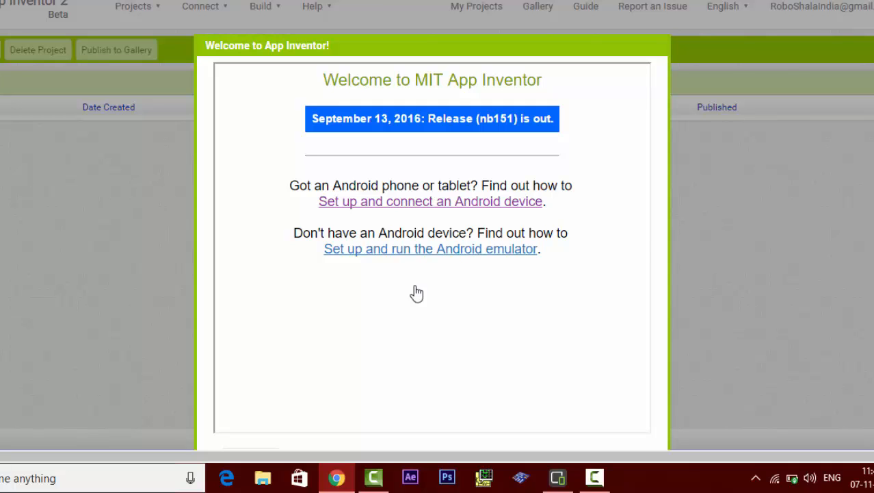
pyautogui.scroll(-2, 414, 290)
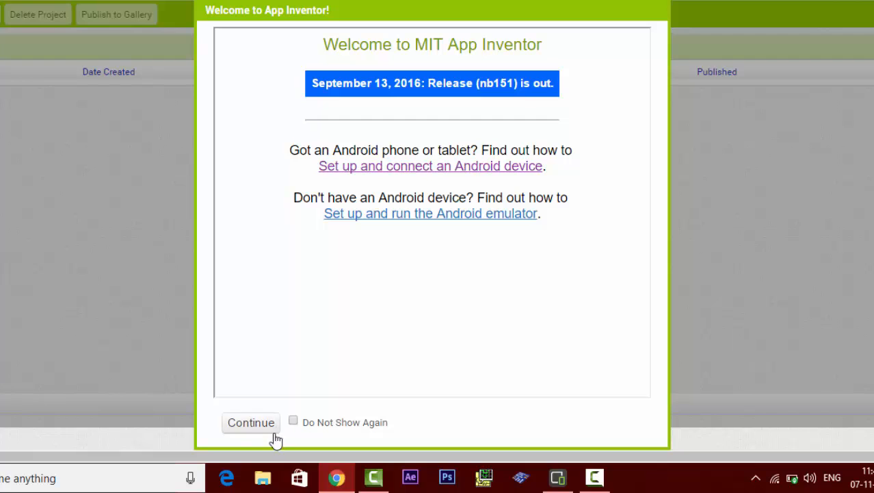
pyautogui.click(252, 424)
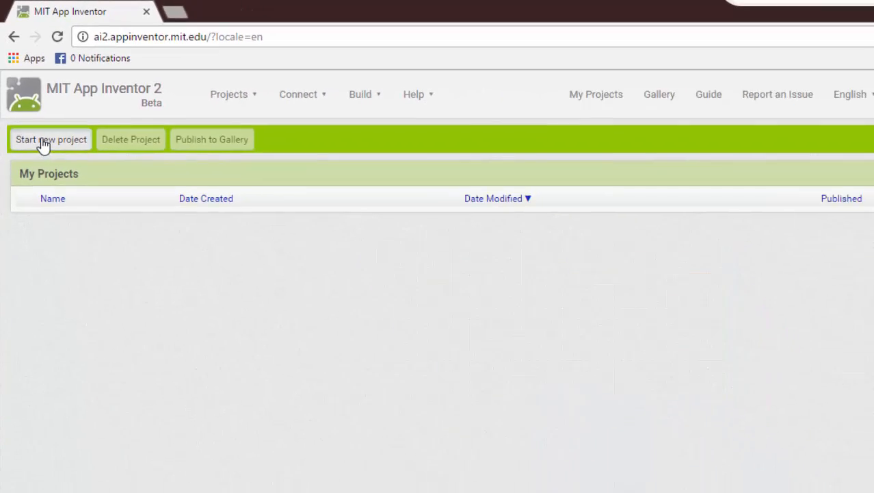
# Create a new App Inventor project named Roboshala
pyautogui.click(61, 202)
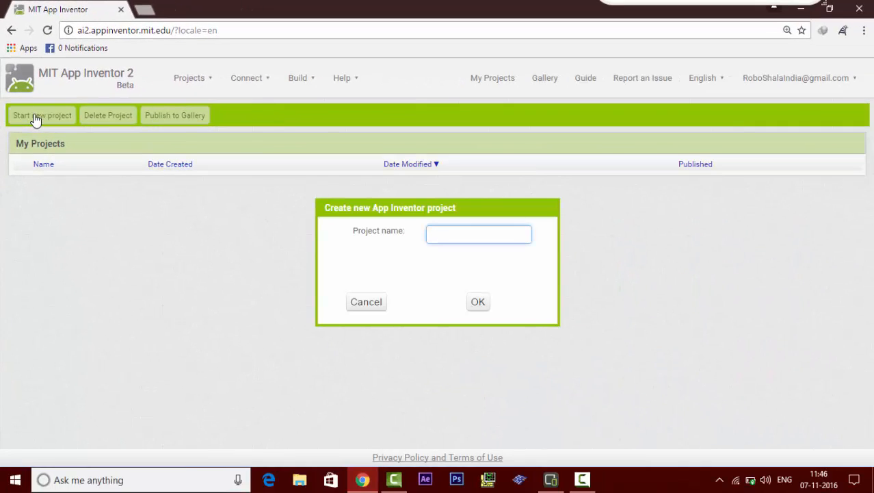
pyautogui.write('Roboshala')
pyautogui.click(472, 304)
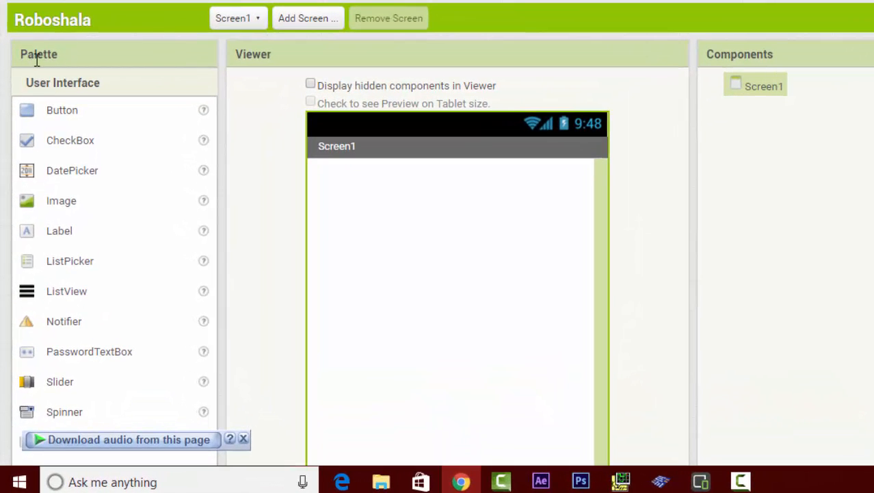
# Look through the available component categories, from User Interface down to Extension
pyautogui.scroll(-4, 49, 88)
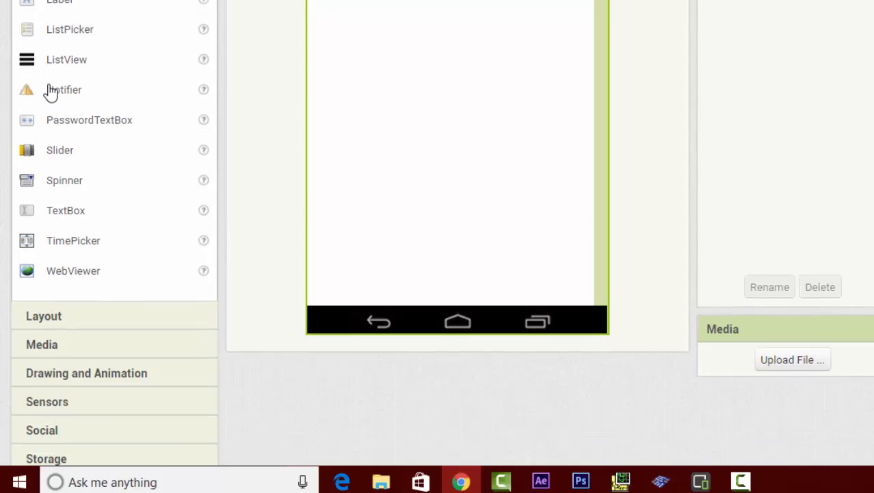
pyautogui.scroll(-2, 48, 89)
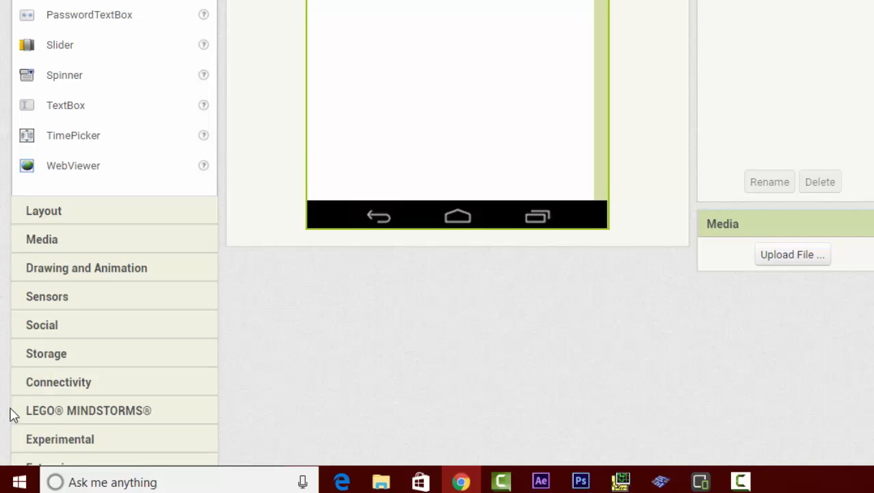
pyautogui.scroll(-2, 10, 414)
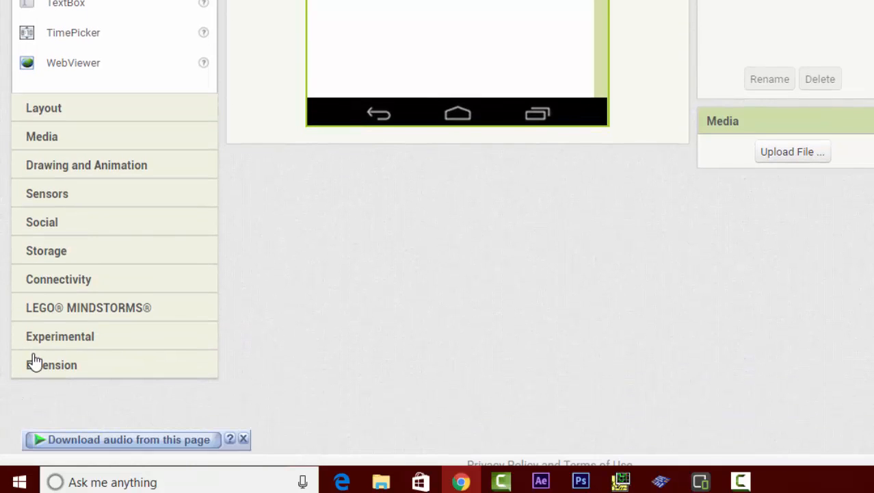
pyautogui.scroll(8, 27, 383)
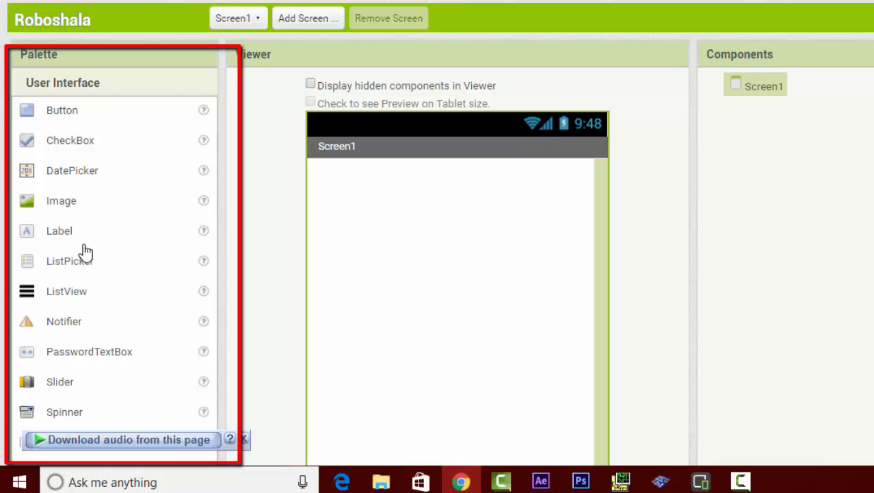
pyautogui.scroll(-3, 85, 251)
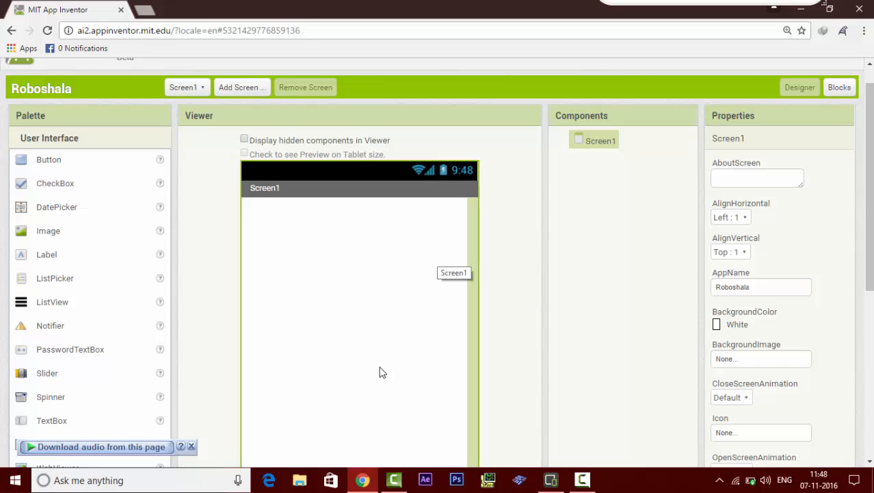
# Add a Button to Screen1 and place a CheckBox below it
pyautogui.scroll(-1, 381, 372)
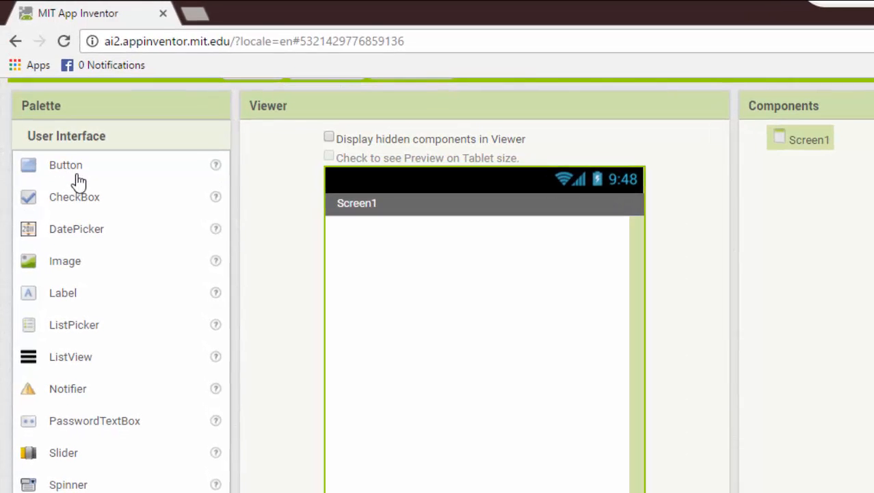
pyautogui.moveTo(58, 134); pyautogui.dragTo(315, 207)
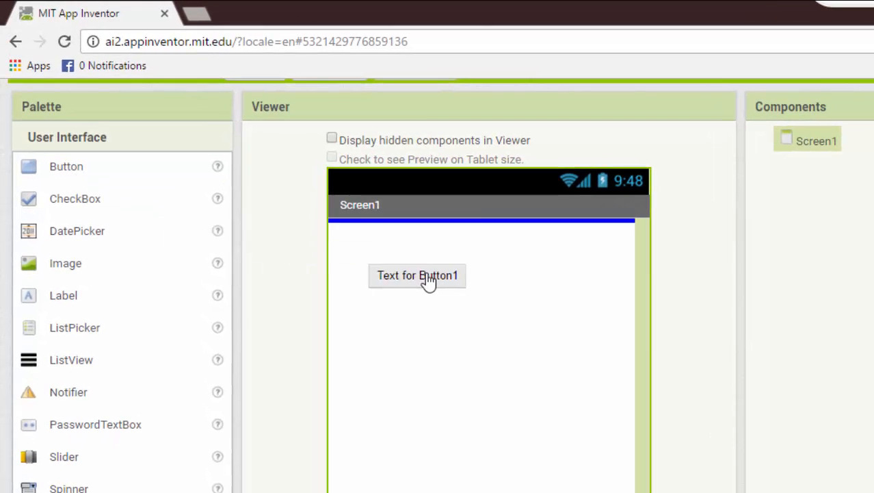
pyautogui.moveTo(428, 281); pyautogui.dragTo(431, 281)
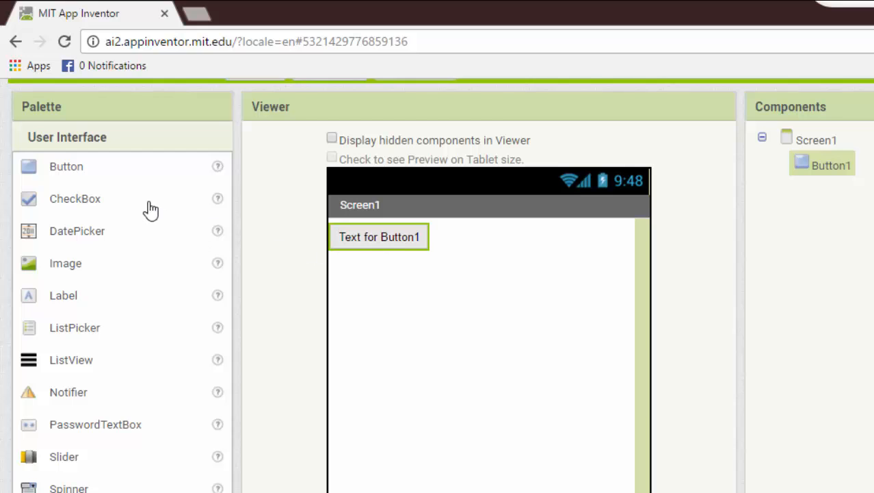
pyautogui.moveTo(125, 204); pyautogui.dragTo(380, 288)
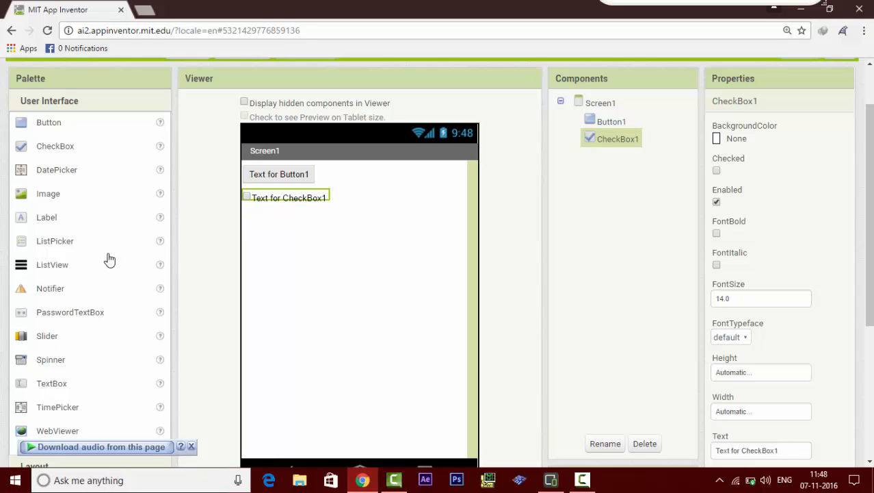
# Examine the available Layout components and return to the User Interface components
pyautogui.scroll(-2, 108, 257)
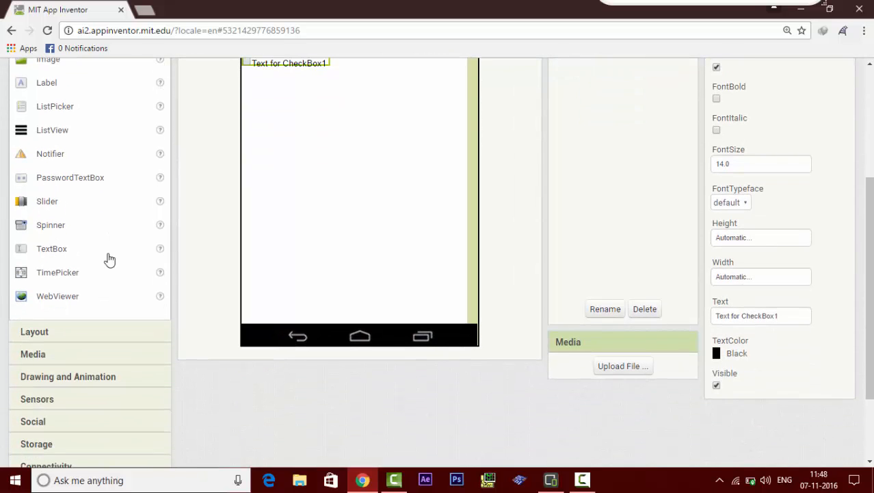
pyautogui.click(31, 332)
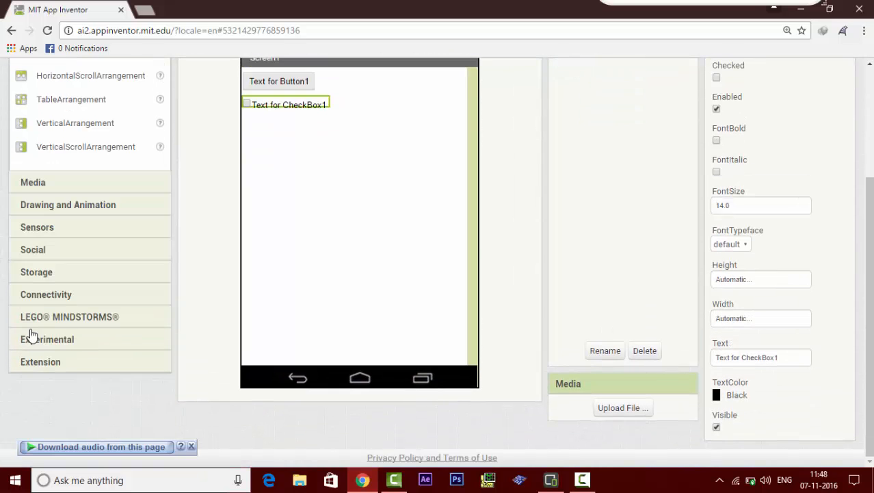
pyautogui.scroll(3, 32, 335)
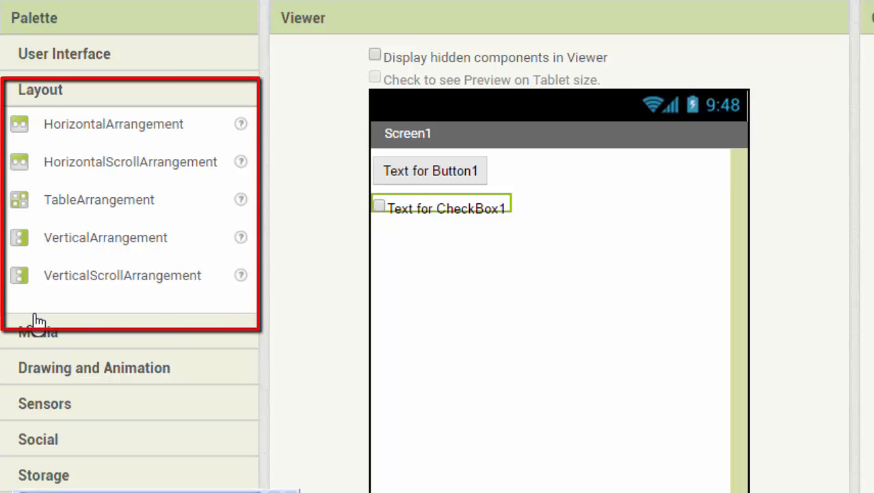
pyautogui.click(27, 58)
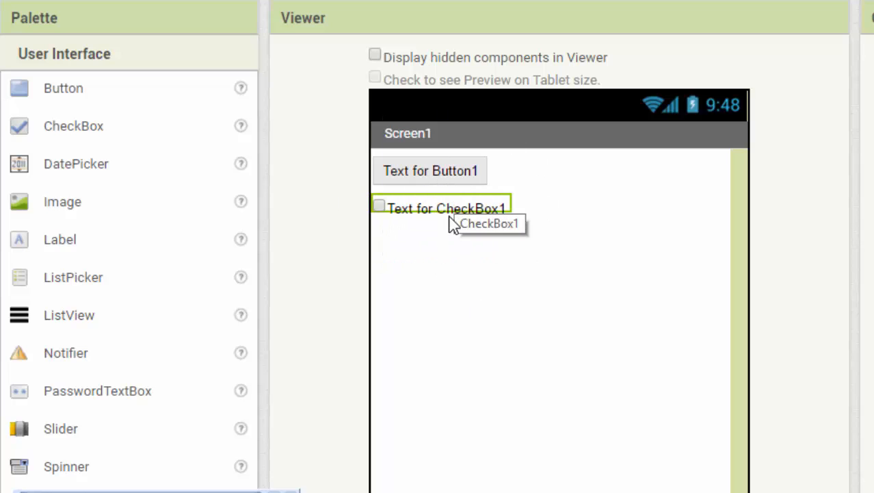
# Try to place the CheckBox and the Button side by side directly on Screen1
pyautogui.moveTo(451, 214); pyautogui.dragTo(580, 180)
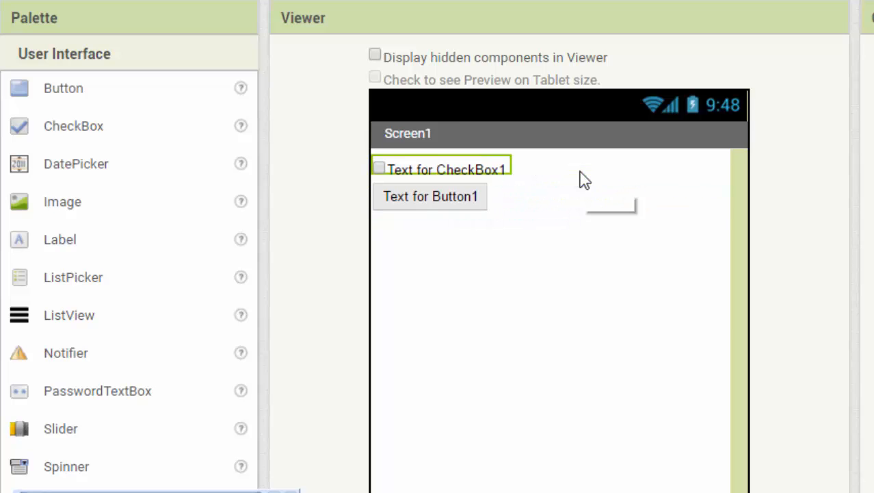
pyautogui.moveTo(439, 209); pyautogui.dragTo(578, 170)
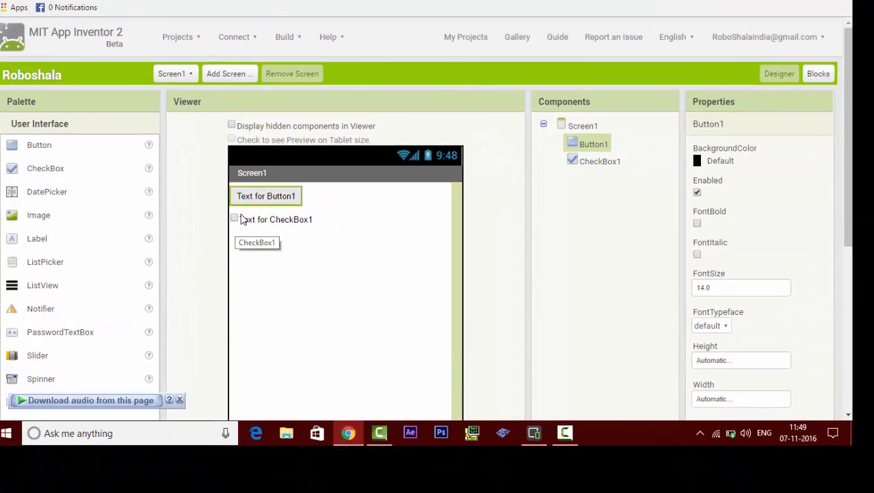
# Add a HorizontalArrangement to Screen1 and move the Button and the CheckBox into it, with the Button first
pyautogui.scroll(-3, 240, 218)
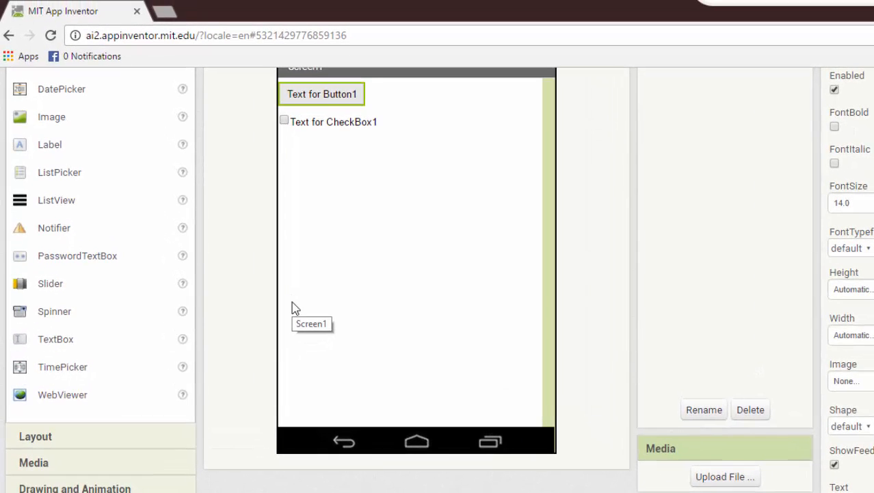
pyautogui.click(35, 438)
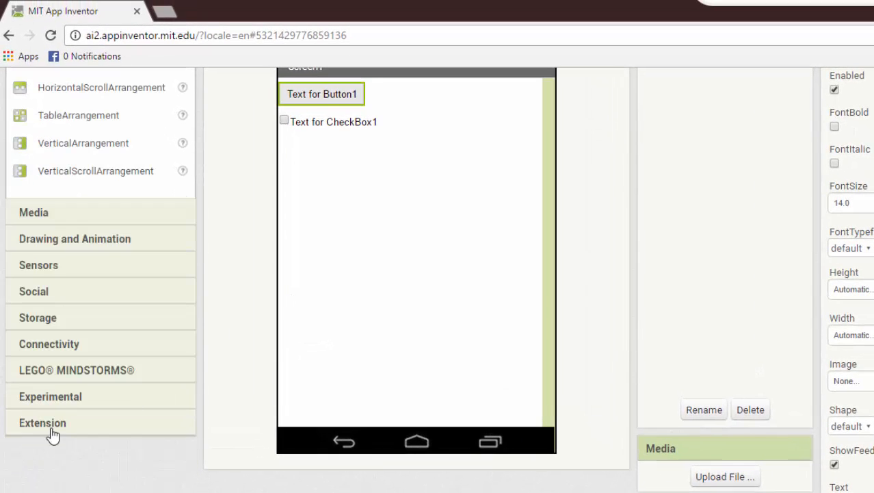
pyautogui.scroll(2, 254, 332)
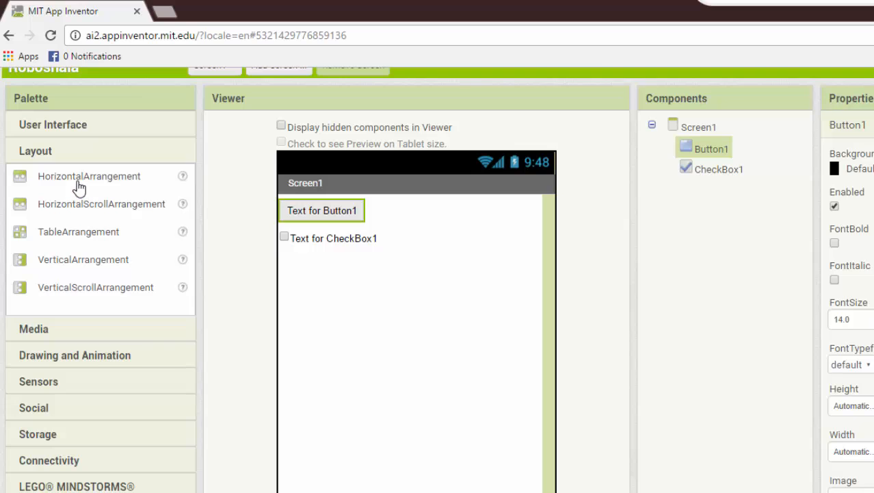
pyautogui.moveTo(78, 183); pyautogui.dragTo(345, 305)
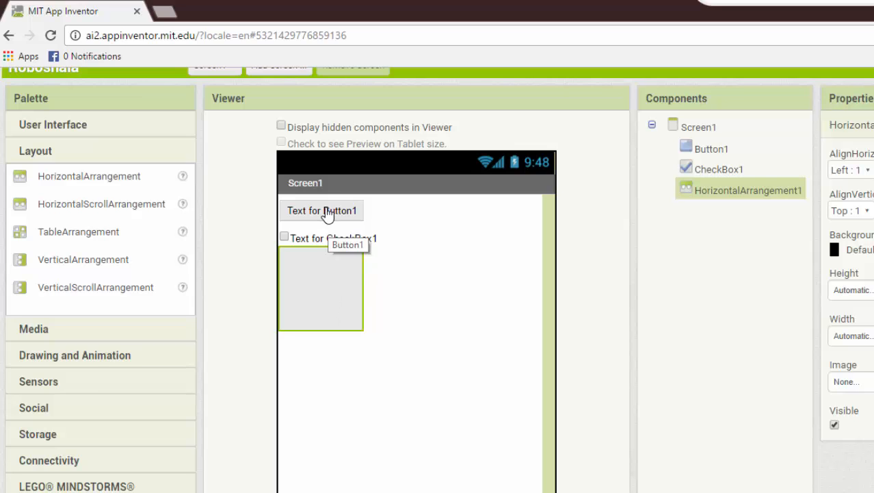
pyautogui.moveTo(327, 212); pyautogui.dragTo(327, 286)
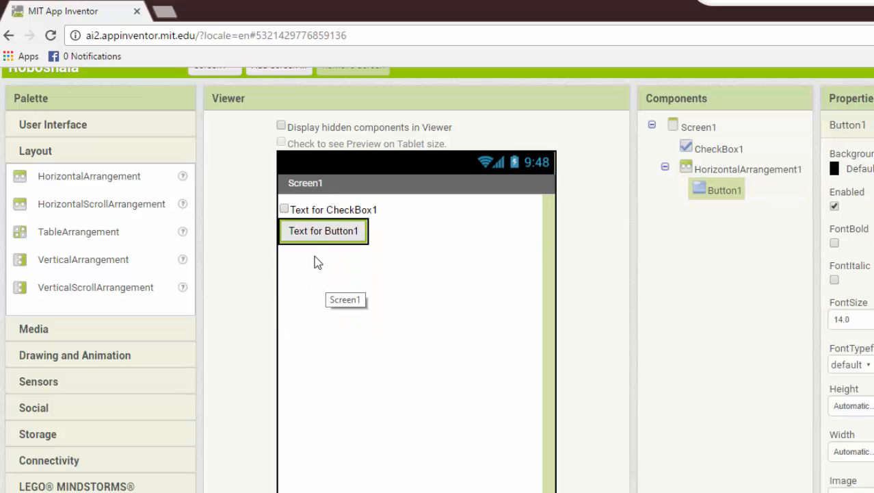
pyautogui.moveTo(310, 214); pyautogui.dragTo(362, 233)
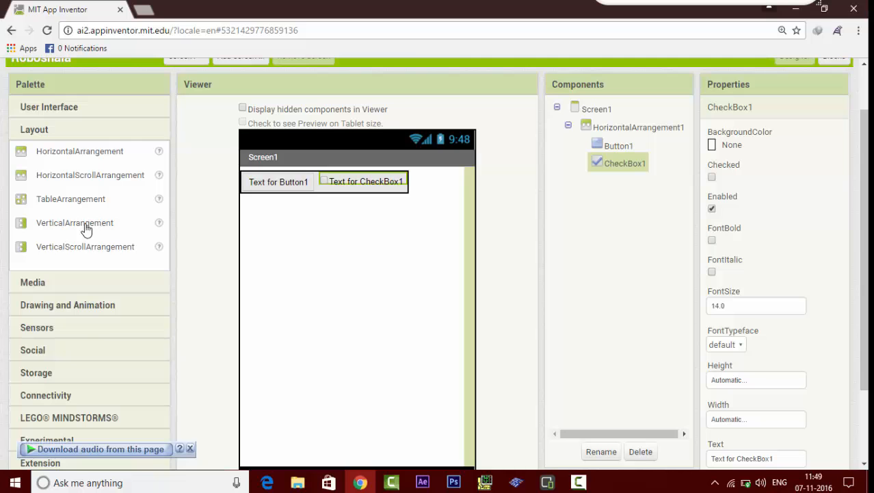
# Add the Camera and SoundRecorder media components to Screen1
pyautogui.click(33, 282)
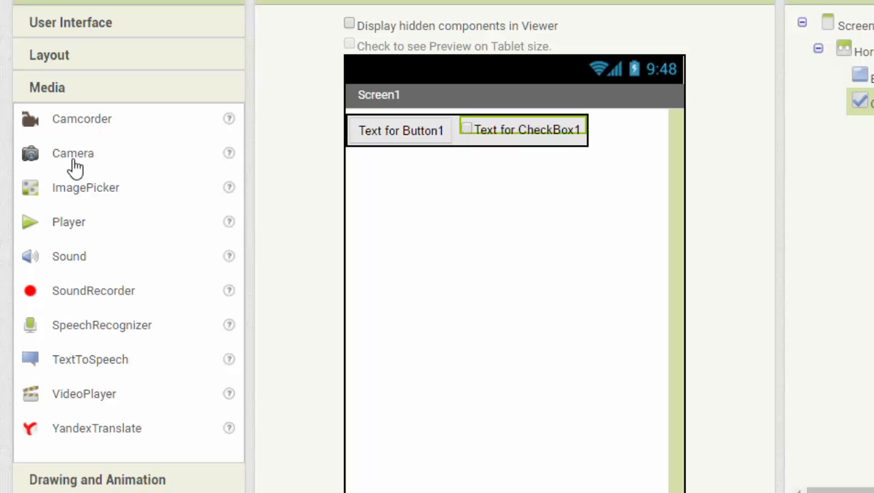
pyautogui.moveTo(75, 164); pyautogui.dragTo(494, 236)
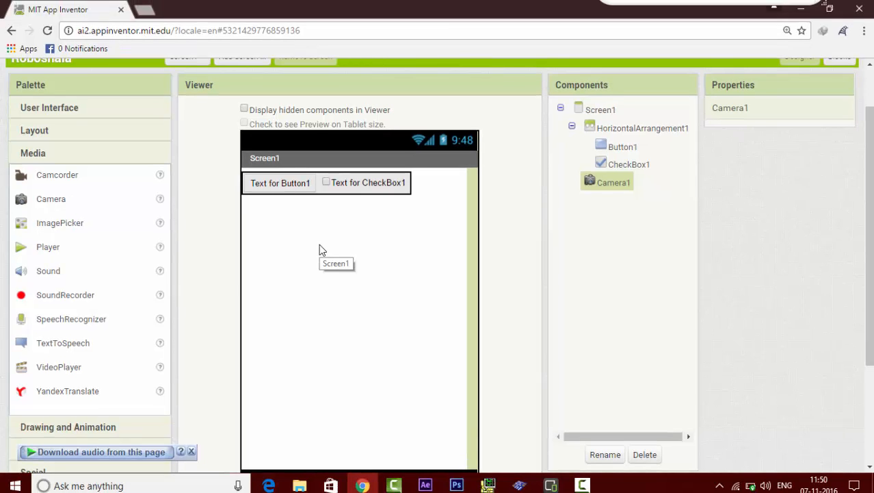
pyautogui.scroll(-1, 321, 250)
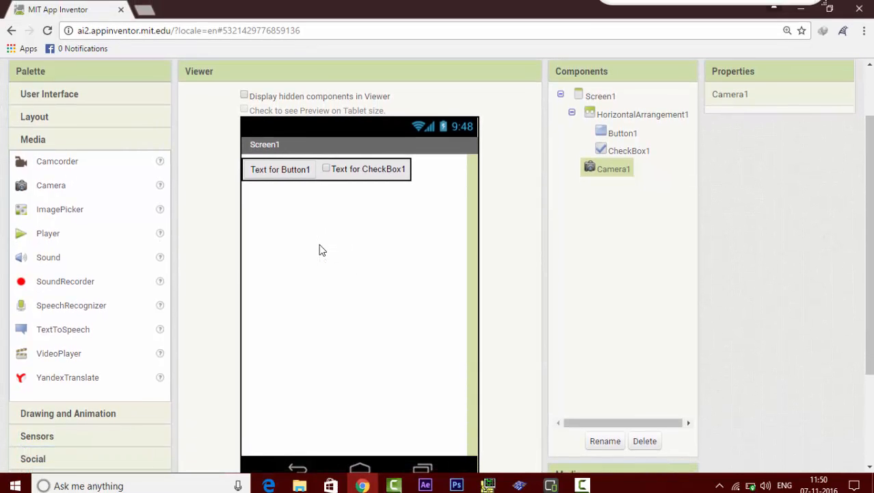
pyautogui.scroll(-3, 322, 251)
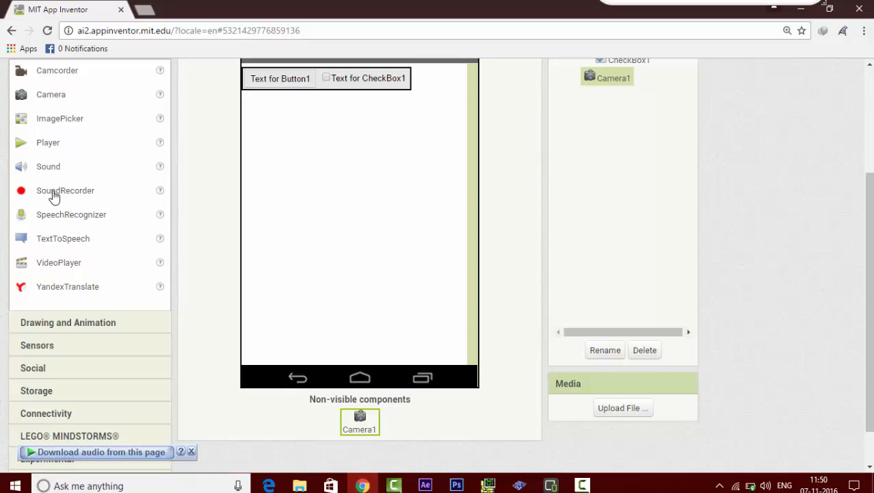
pyautogui.moveTo(126, 190); pyautogui.dragTo(328, 181)
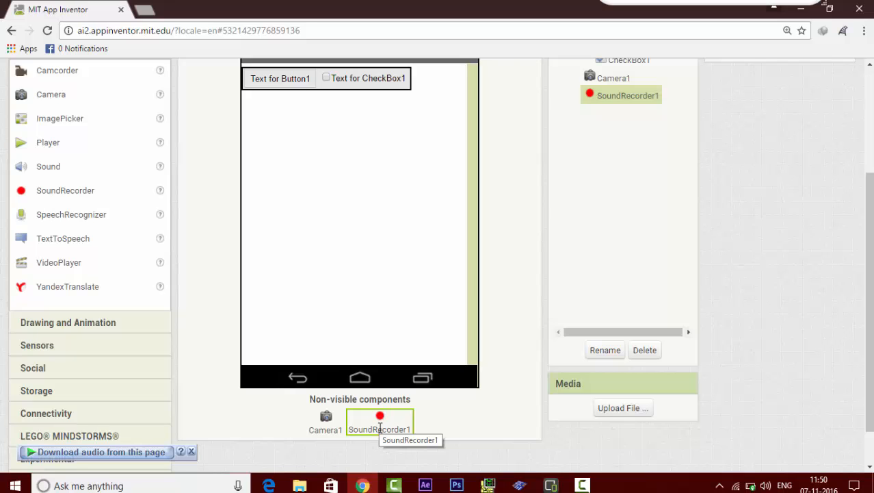
# Look through the Drawing and Animation components and add a ProximitySensor from the Sensors components to Screen1
pyautogui.scroll(2, 379, 428)
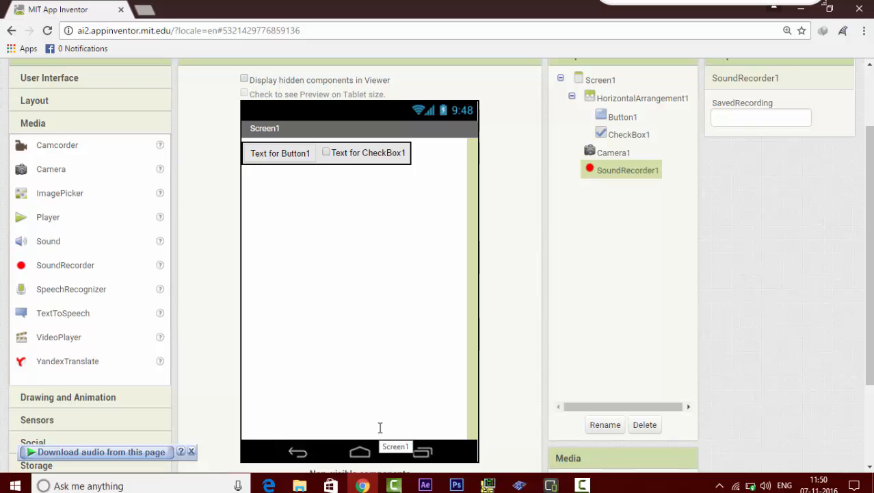
pyautogui.scroll(-1, 382, 433)
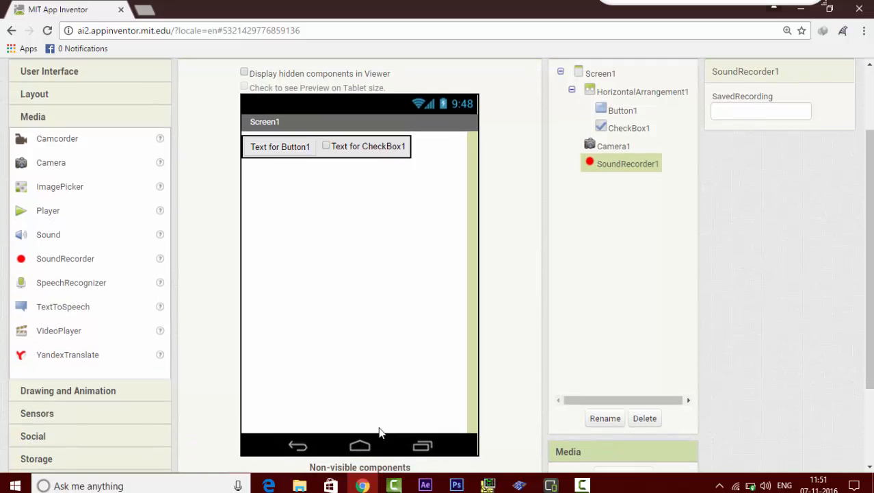
pyautogui.click(47, 362)
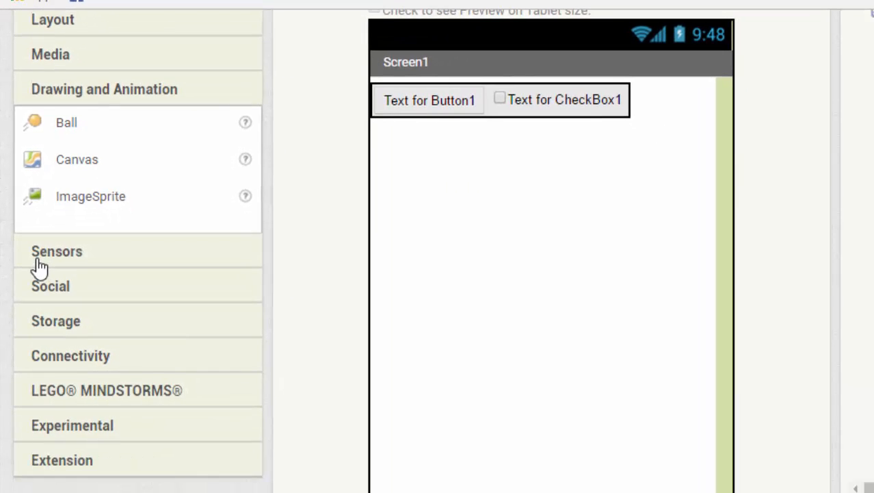
pyautogui.click(20, 401)
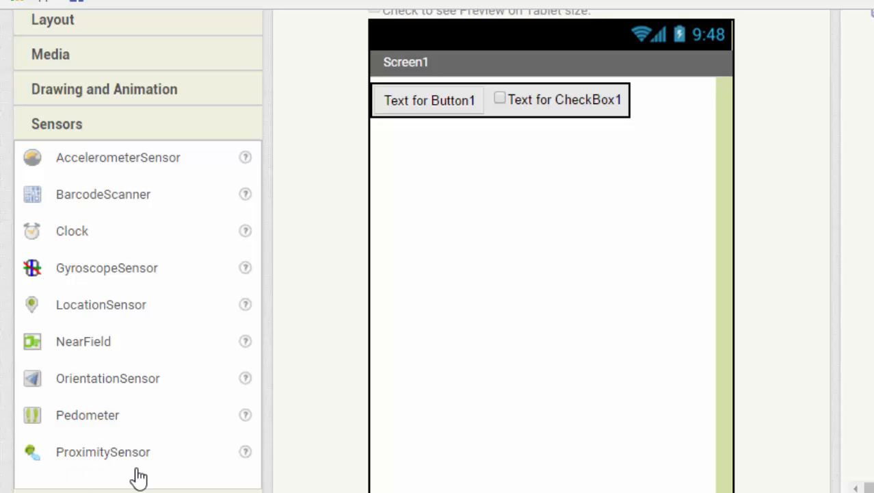
pyautogui.moveTo(119, 468); pyautogui.dragTo(526, 228)
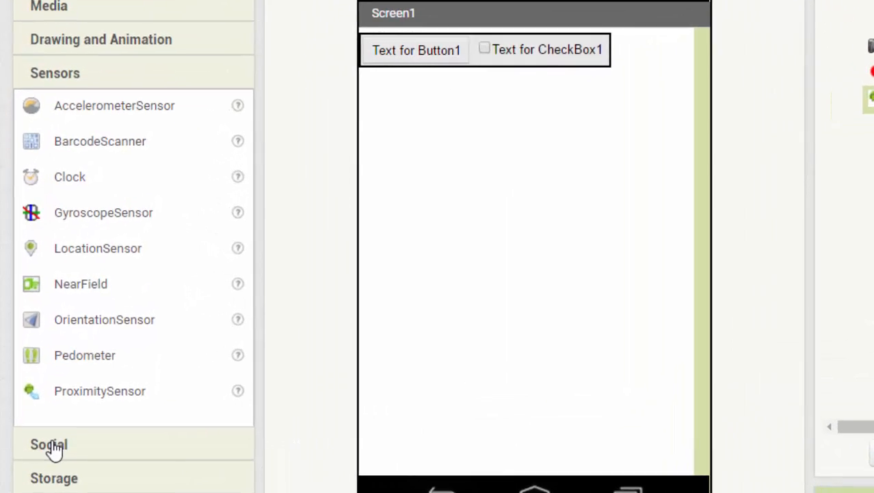
# Examine the available Social, Storage and Connectivity components
pyautogui.click(36, 378)
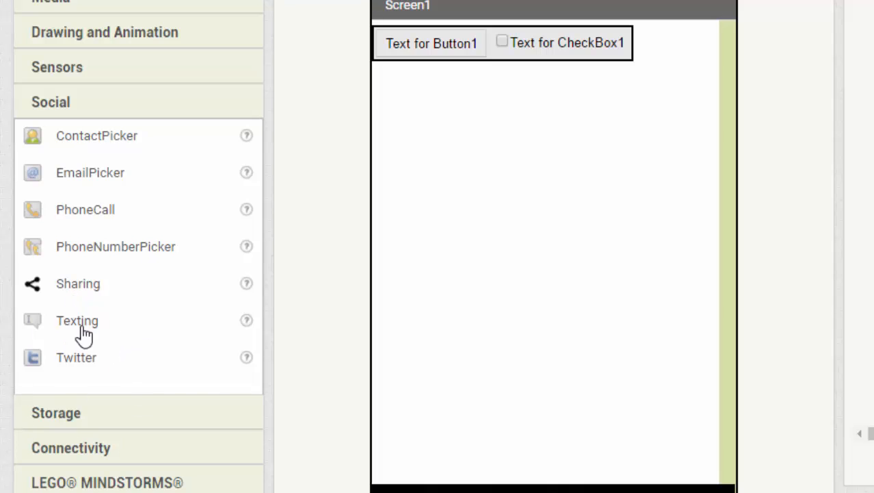
pyautogui.click(55, 416)
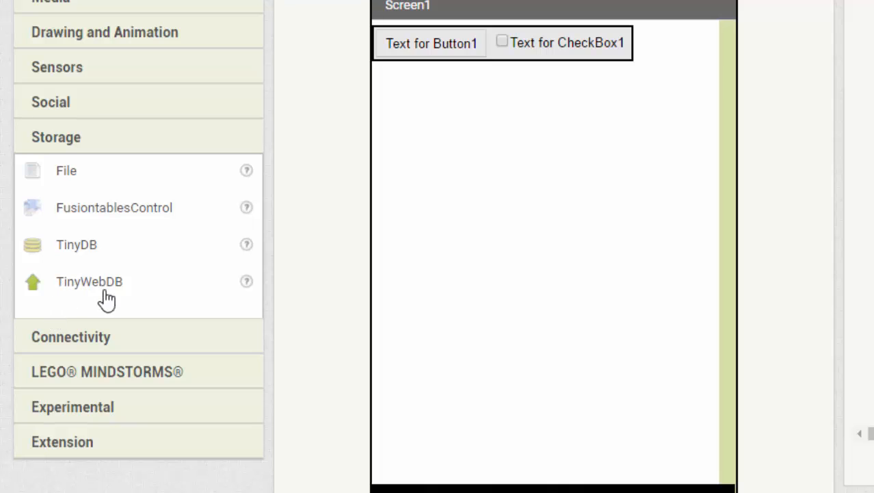
pyautogui.click(69, 342)
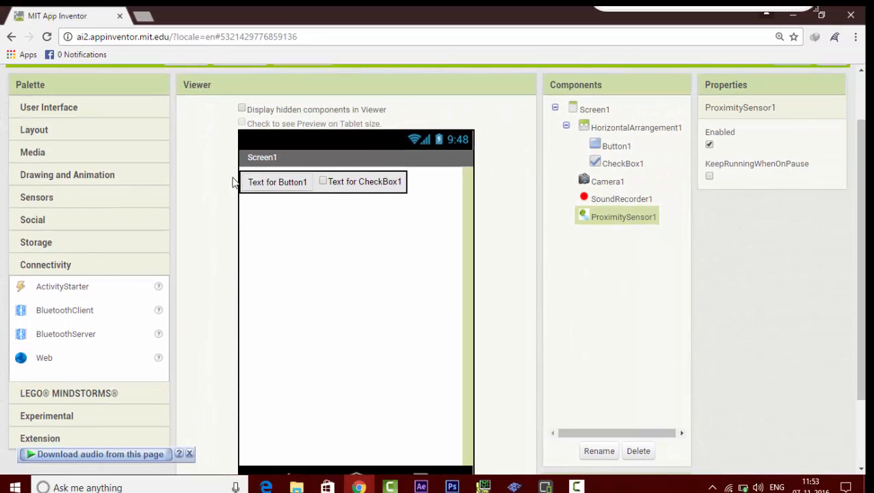
# Show Screen1's properties and check the project's list of screens
pyautogui.scroll(1, 300, 245)
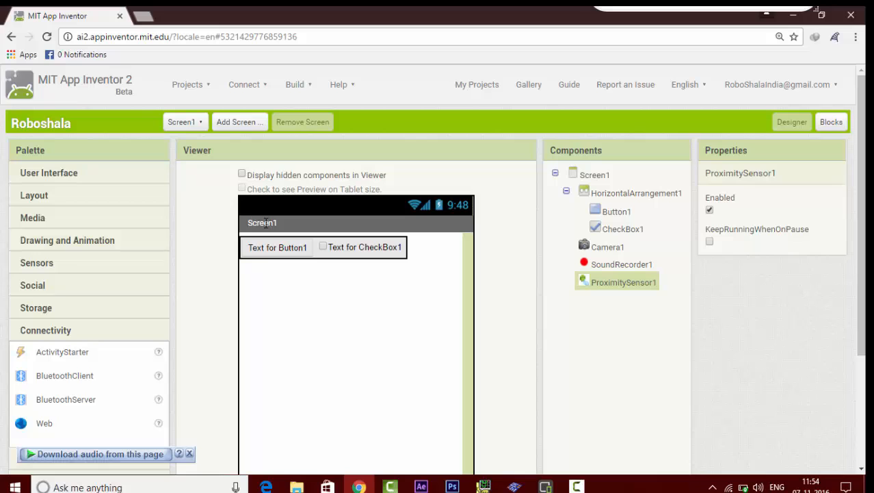
pyautogui.click(594, 175)
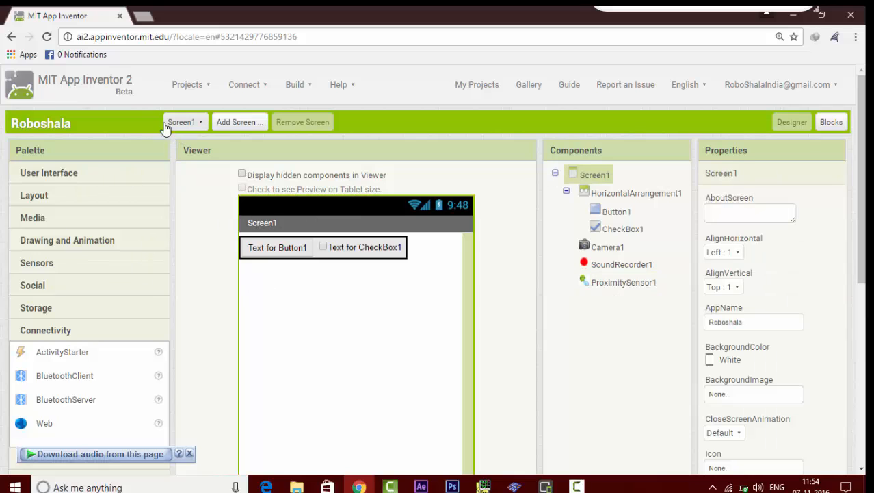
pyautogui.click(201, 125)
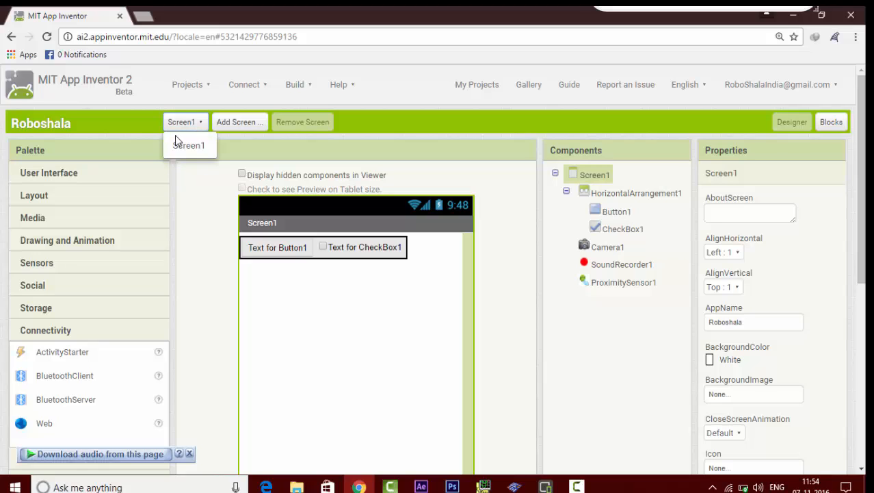
pyautogui.click(219, 213)
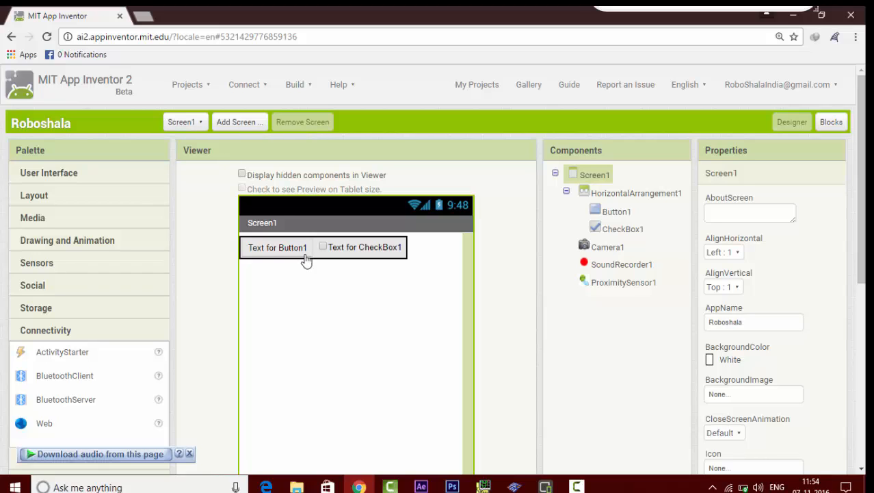
# Examine Button1, Screen1, the HorizontalArrangement, Camera, SoundRecorder and ProximitySensor one by one in the component tree
pyautogui.click(280, 253)
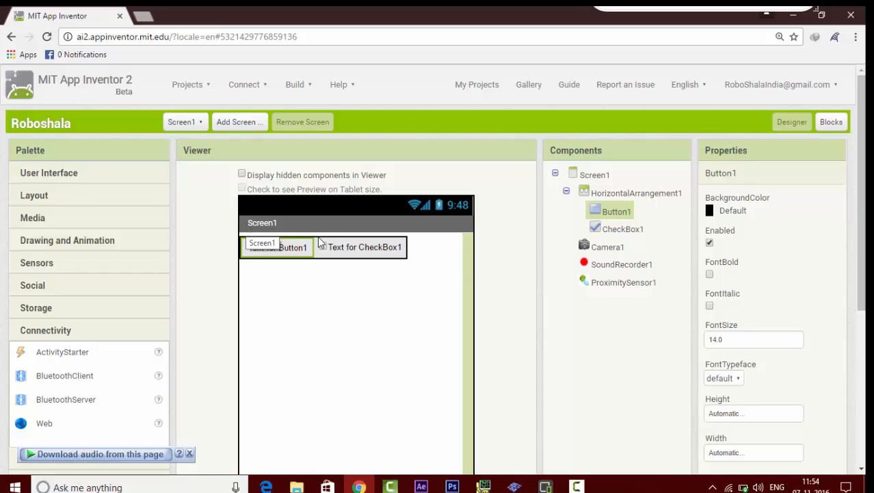
pyautogui.click(595, 176)
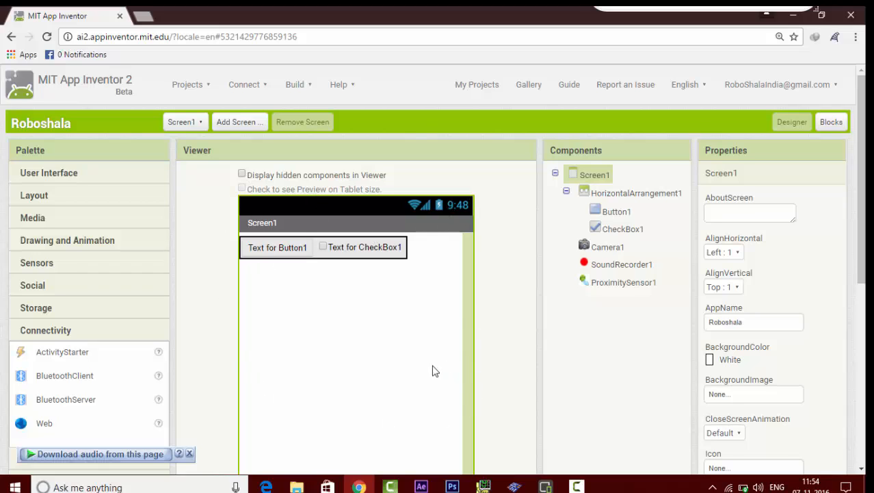
pyautogui.click(611, 197)
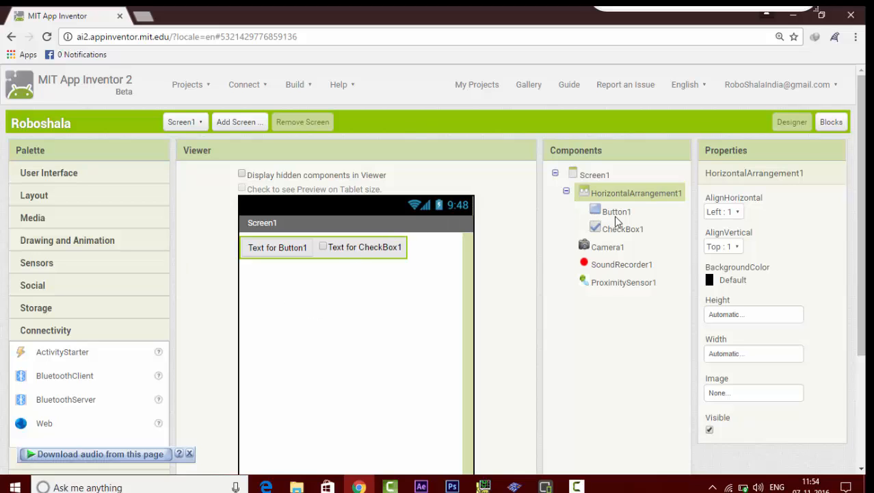
pyautogui.click(598, 249)
pyautogui.scroll(-5, 515, 304)
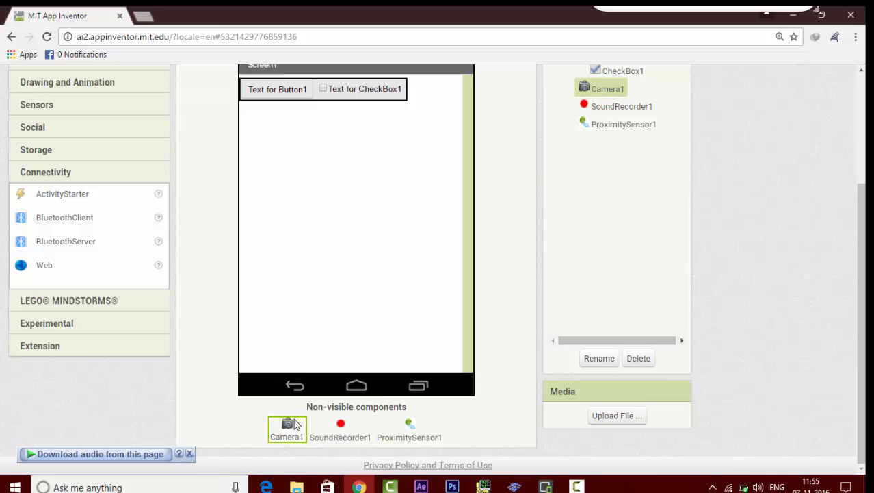
pyautogui.click(606, 110)
pyautogui.click(602, 127)
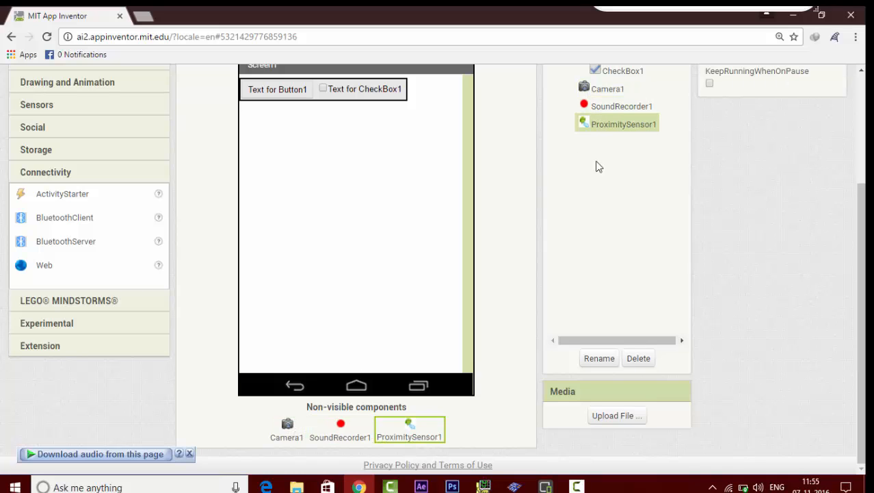
pyautogui.scroll(3, 550, 264)
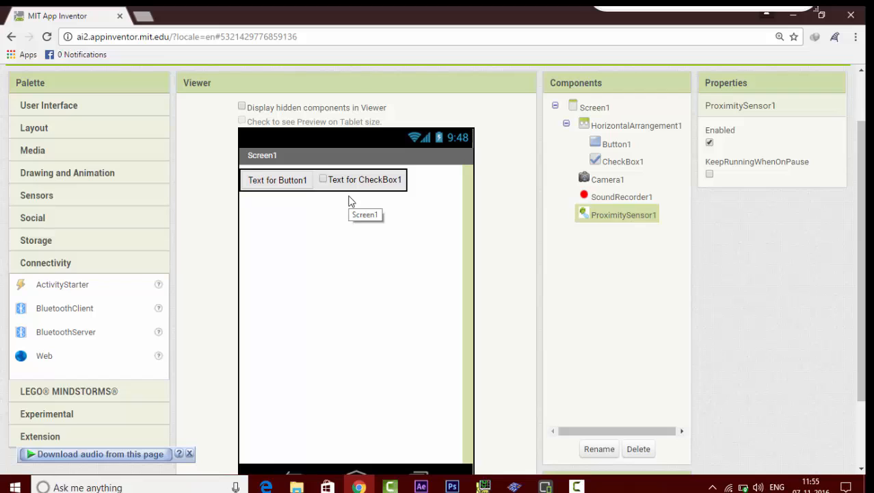
# Delete CheckBox1 from the HorizontalArrangement, accepting the removal of its associated blocks
pyautogui.click(608, 163)
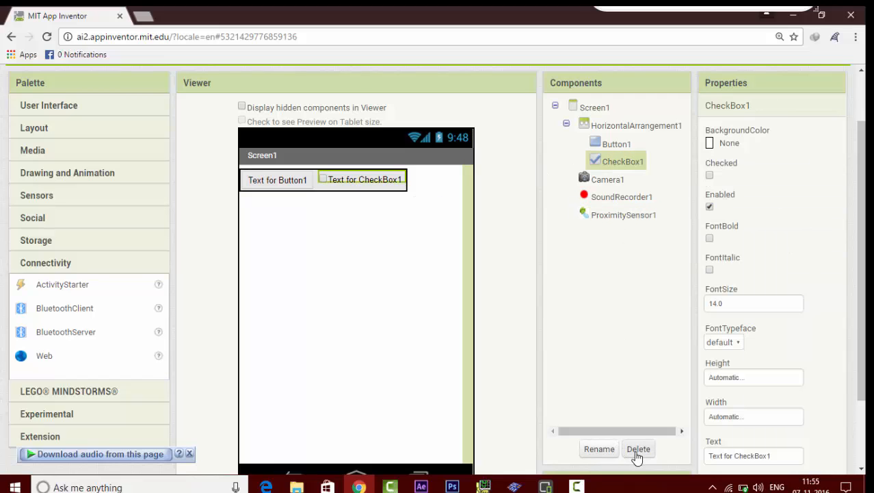
pyautogui.click(638, 452)
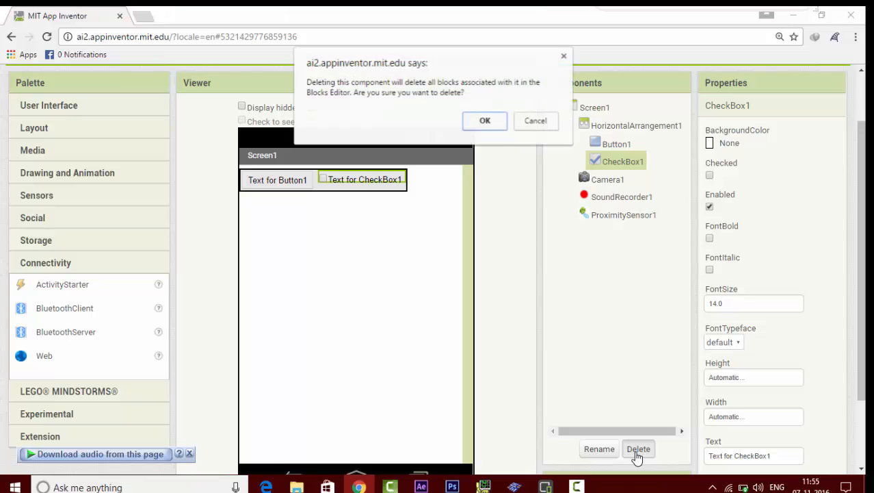
pyautogui.click(478, 123)
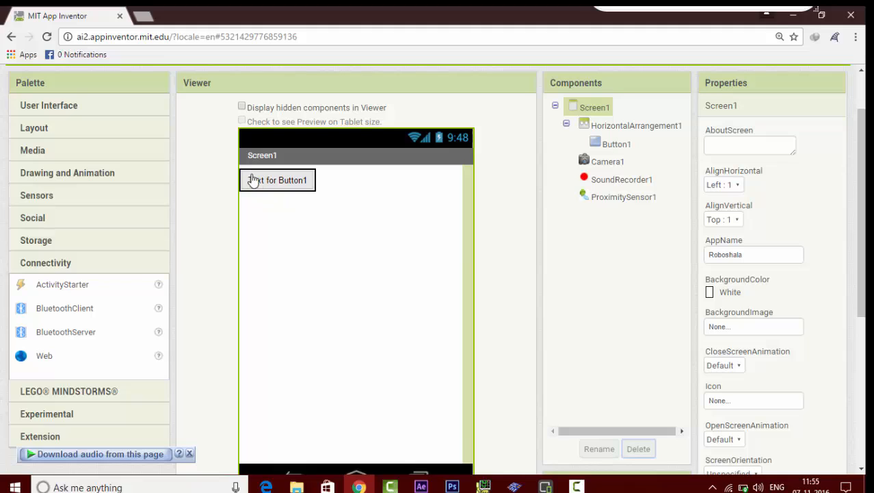
# Set Button1's font size to 20 and its typeface to serif
pyautogui.click(289, 186)
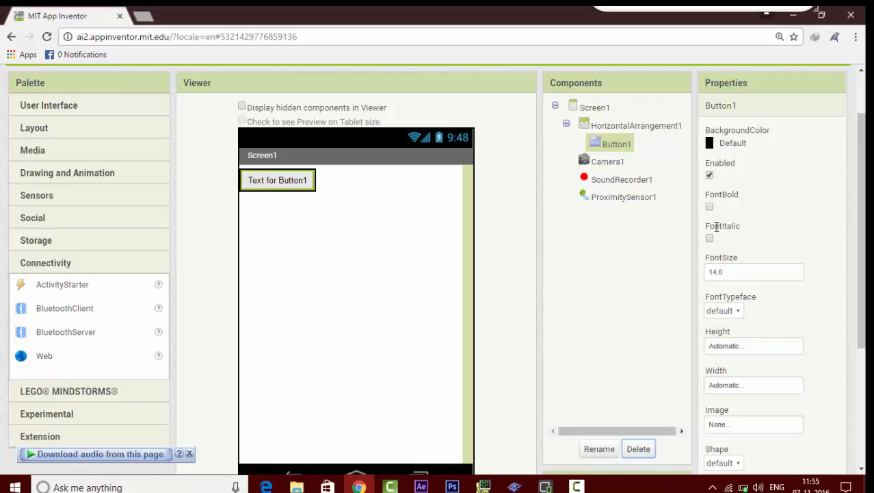
pyautogui.click(730, 267)
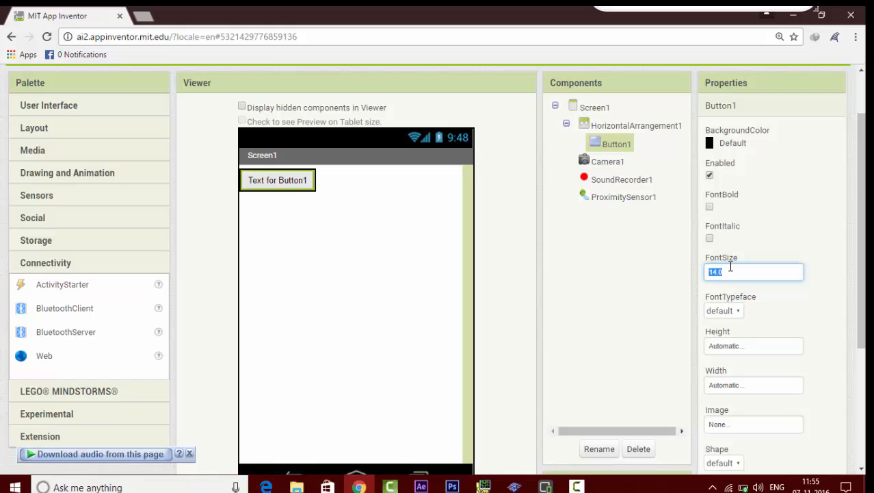
pyautogui.write('20')
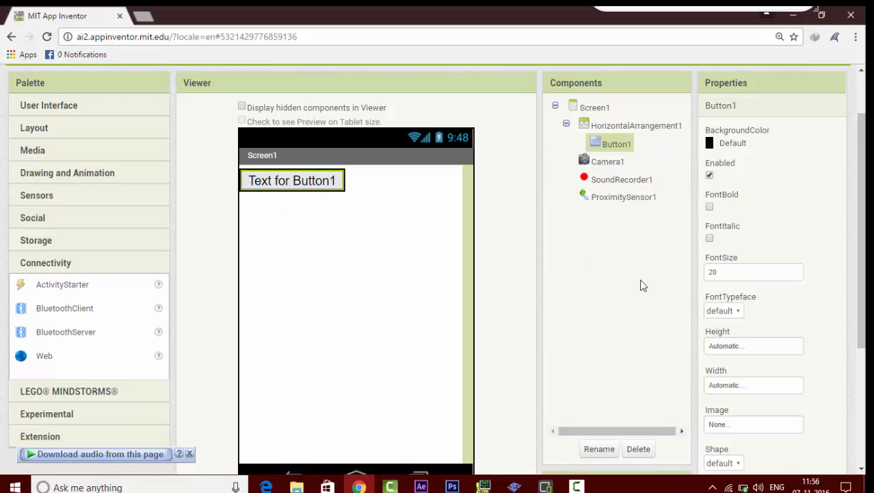
pyautogui.scroll(-1, 693, 346)
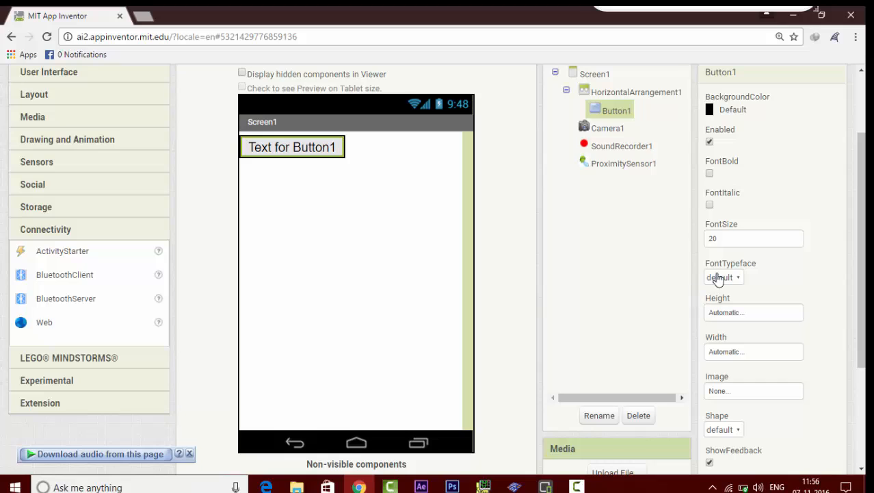
pyautogui.click(721, 280)
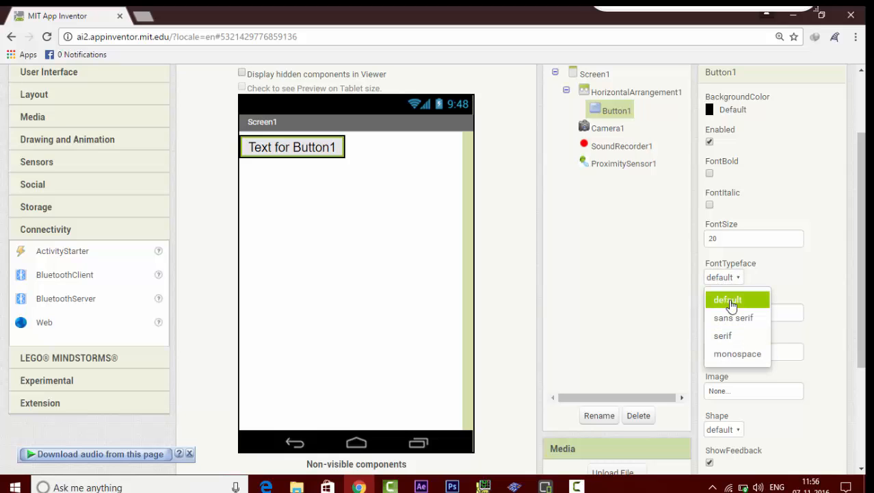
pyautogui.click(725, 336)
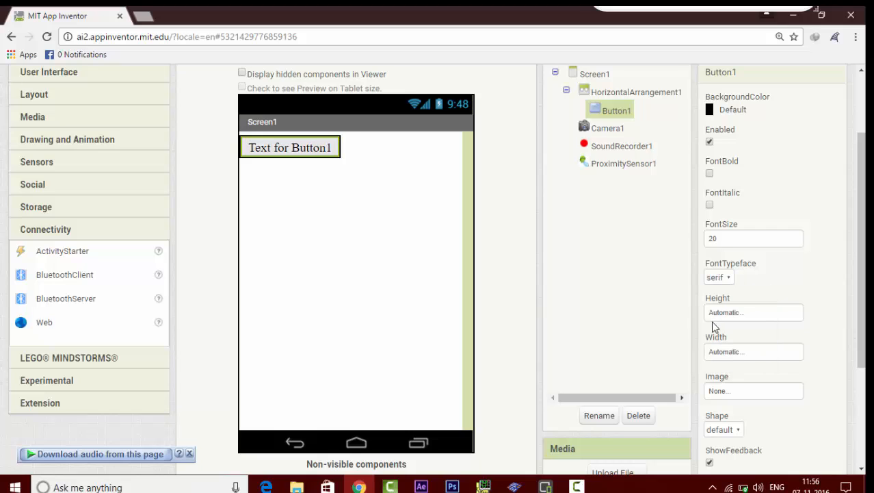
pyautogui.click(729, 281)
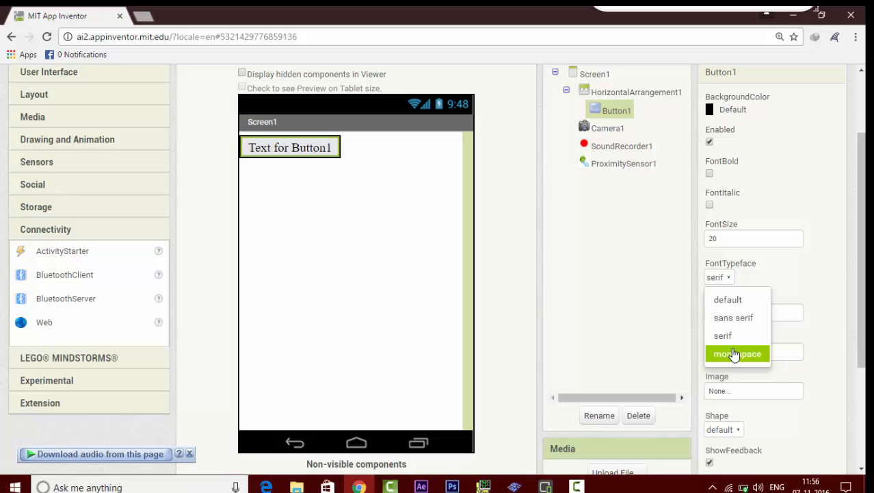
pyautogui.click(693, 348)
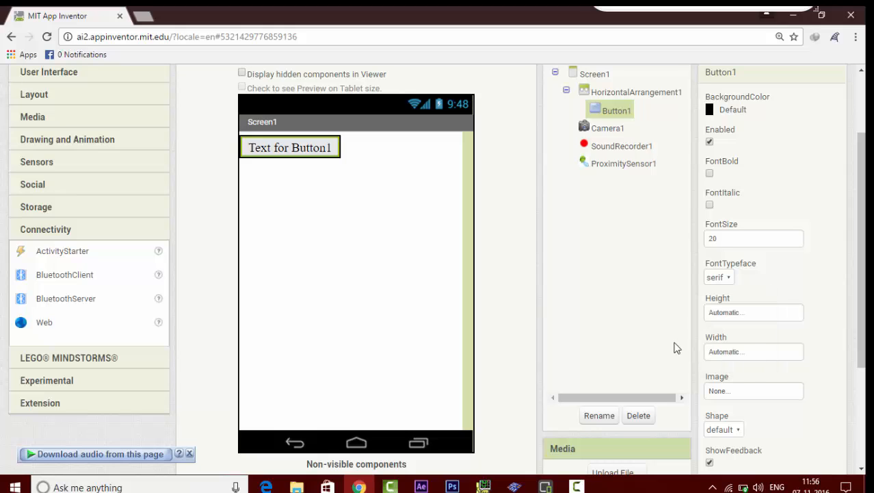
# Check Button1's height options without changing them and set its width to Fill parent
pyautogui.click(721, 314)
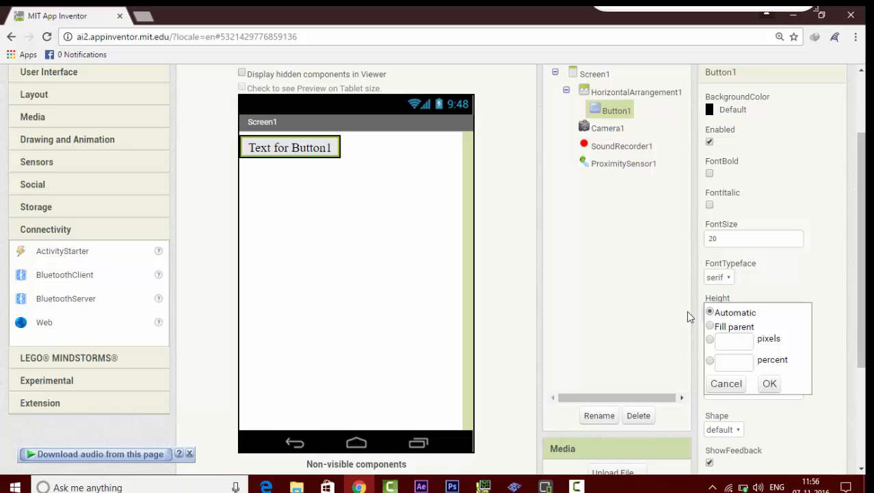
pyautogui.click(769, 301)
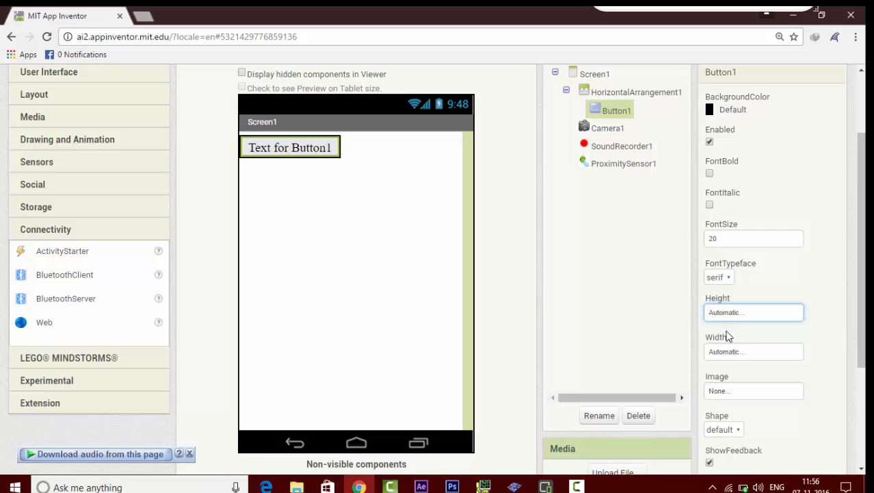
pyautogui.click(734, 352)
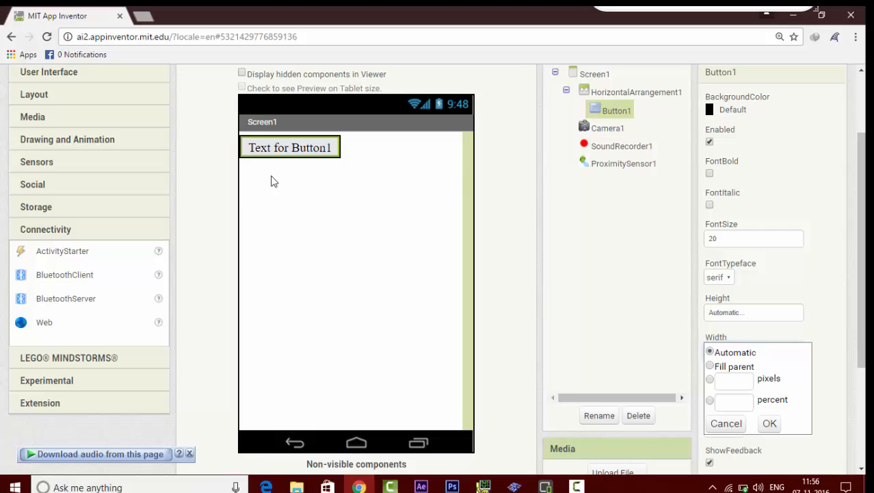
pyautogui.click(710, 366)
pyautogui.click(770, 422)
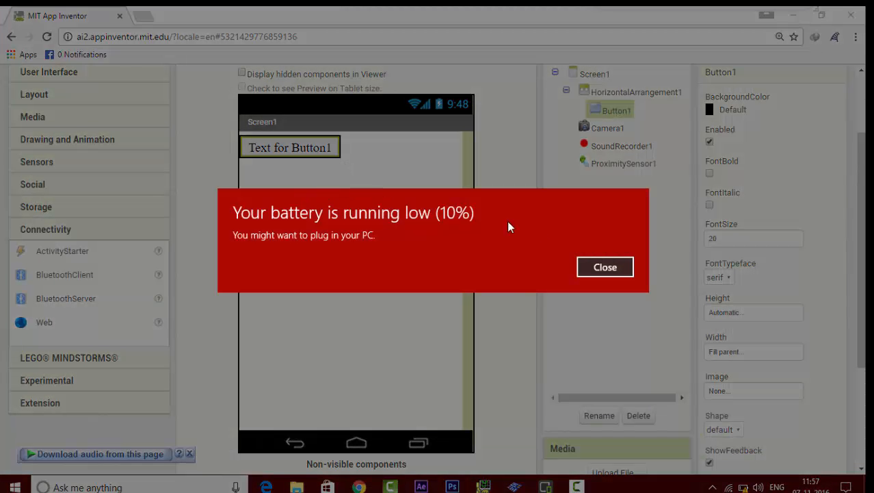
pyautogui.click(587, 267)
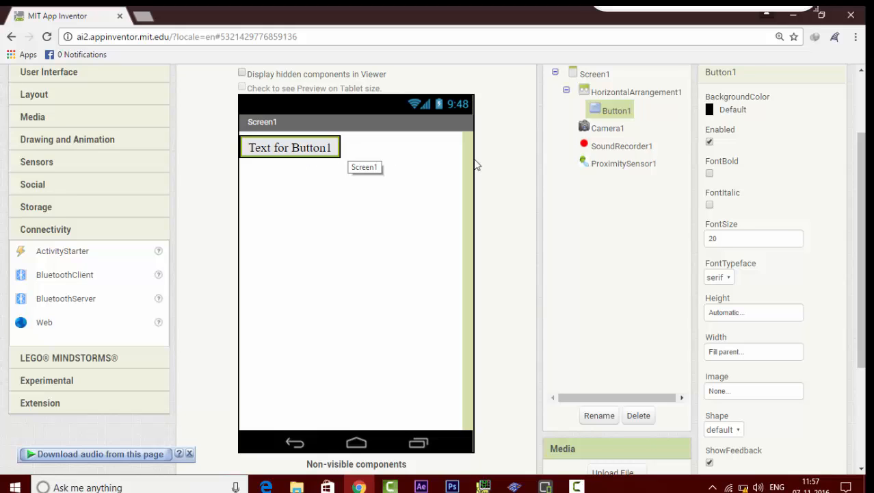
# Set Button1's width to 70 percent
pyautogui.click(717, 353)
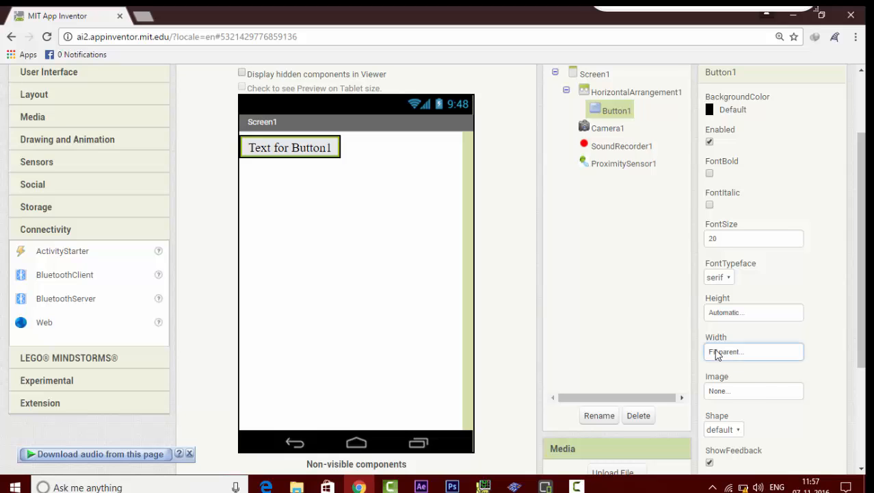
pyautogui.click(725, 404)
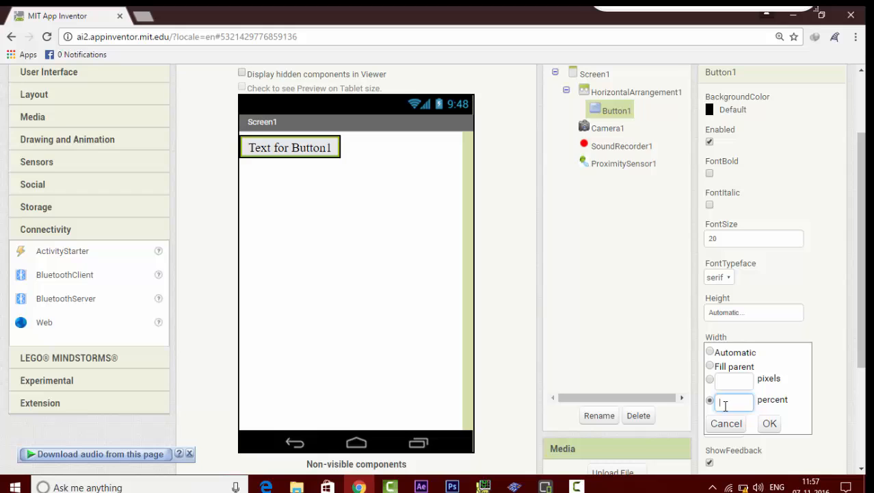
pyautogui.write('70')
pyautogui.click(769, 423)
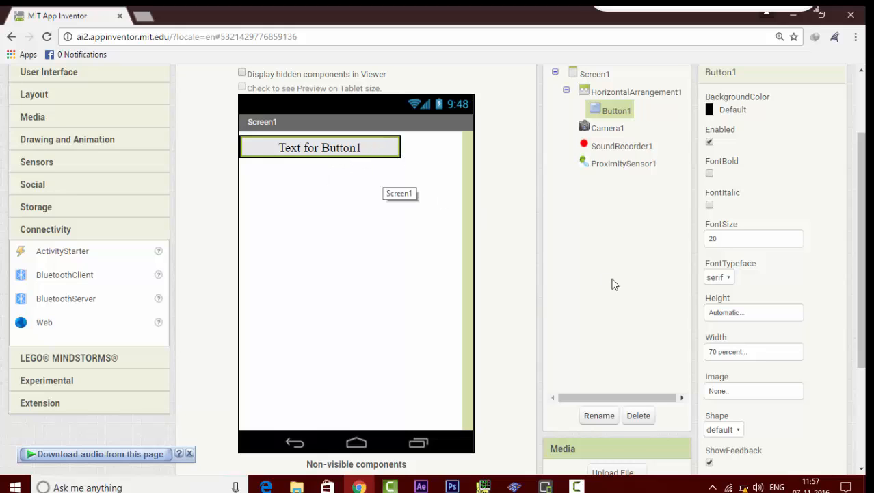
pyautogui.click(715, 356)
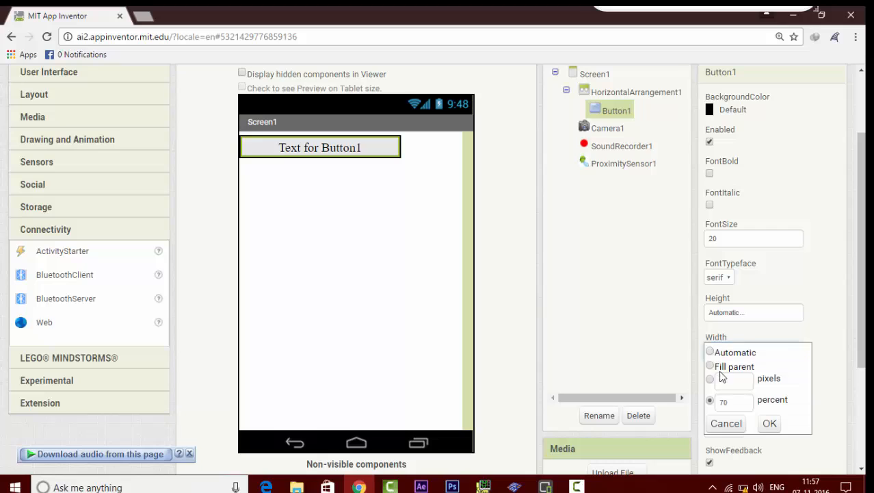
pyautogui.click(712, 367)
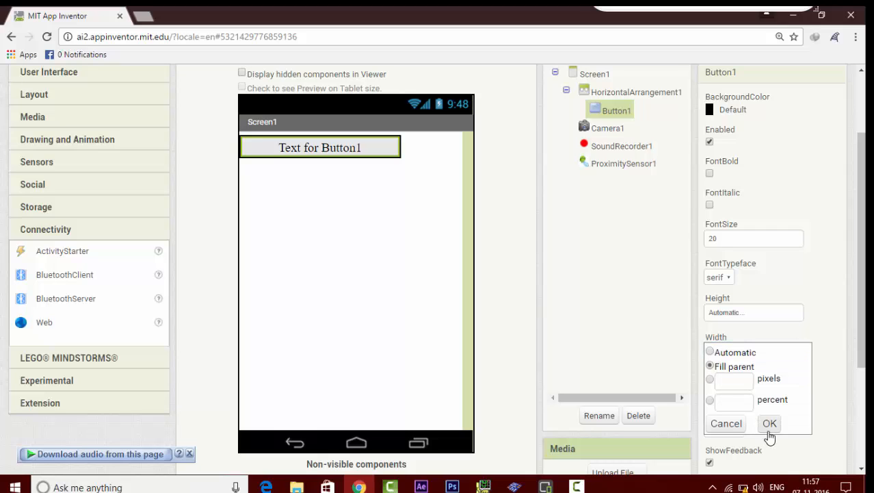
pyautogui.click(572, 293)
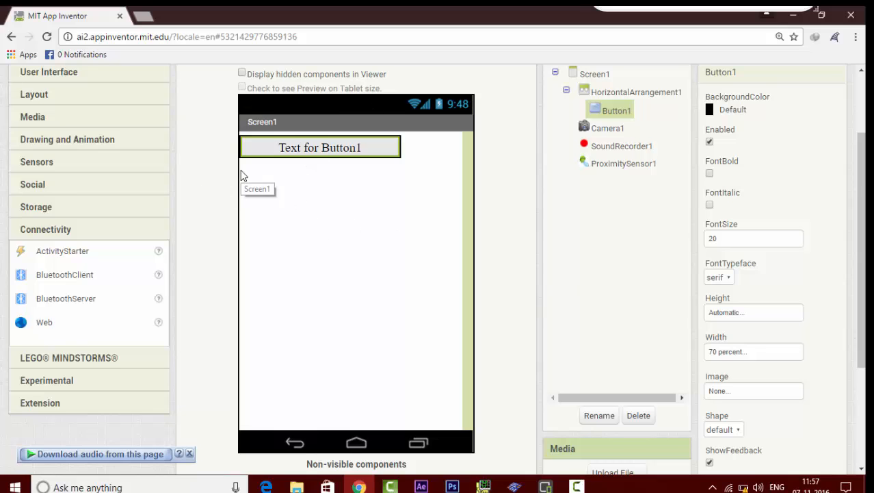
# Check the image options for Button1 without assigning or uploading a picture
pyautogui.scroll(1, 240, 172)
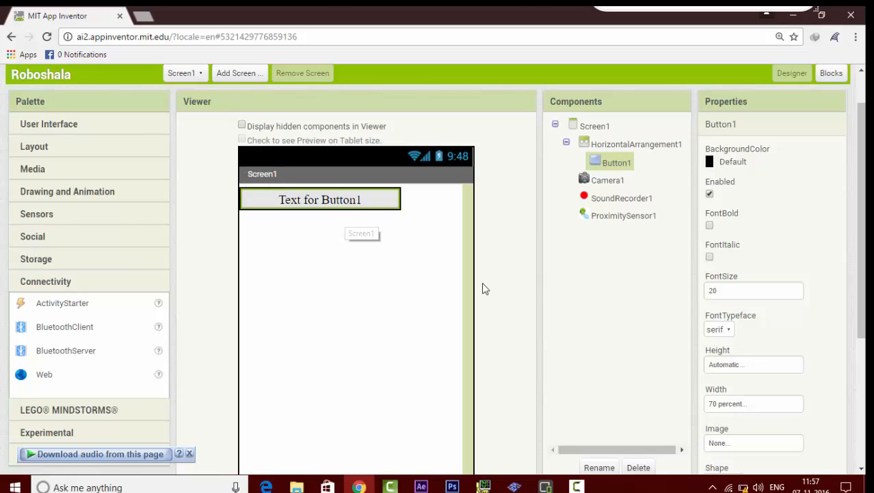
pyautogui.scroll(-3, 615, 351)
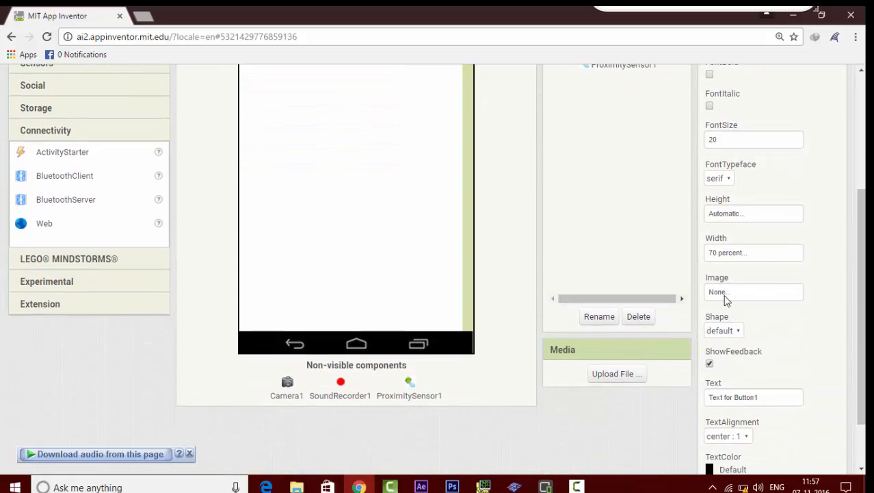
pyautogui.click(724, 295)
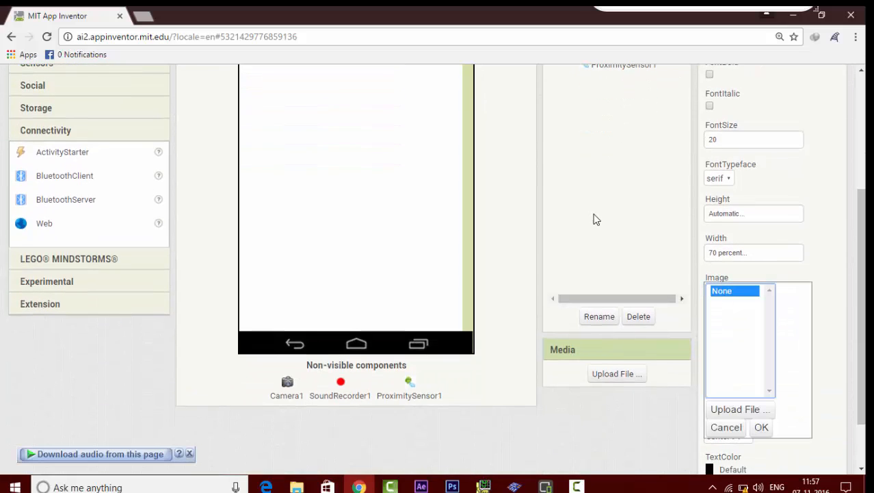
pyautogui.moveTo(862, 287); pyautogui.dragTo(861, 173)
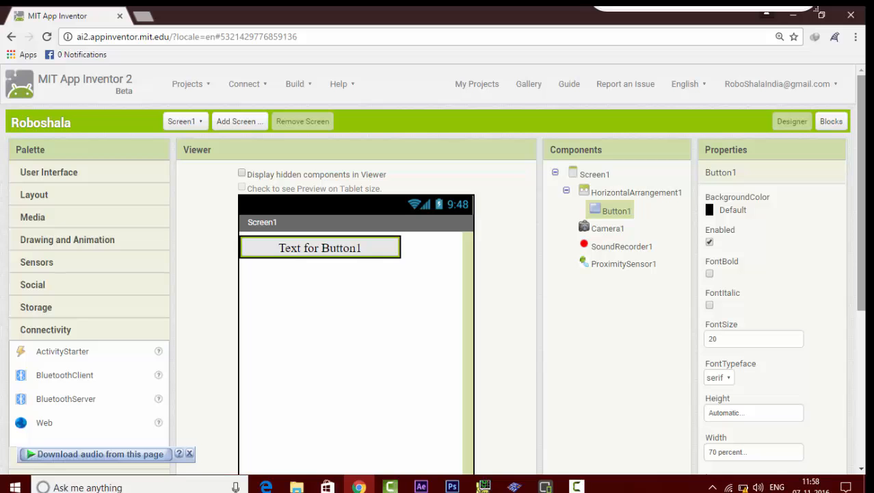
pyautogui.scroll(-3, 432, 270)
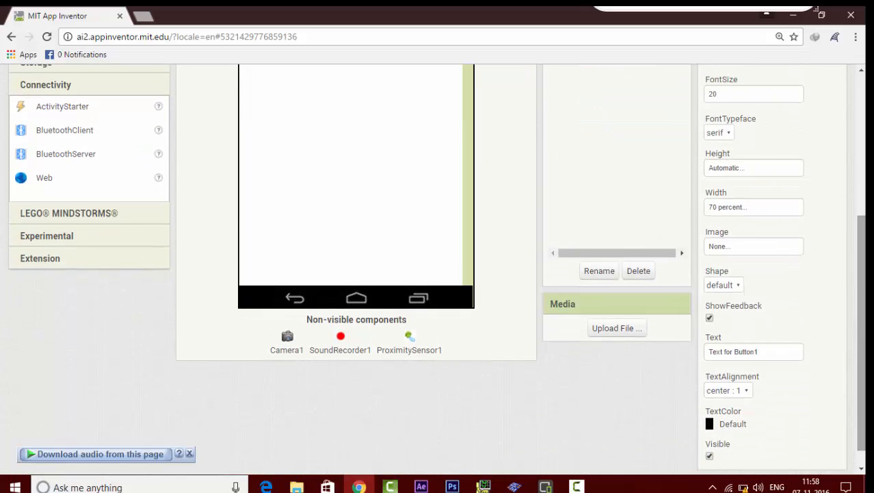
pyautogui.scroll(3, 277, 203)
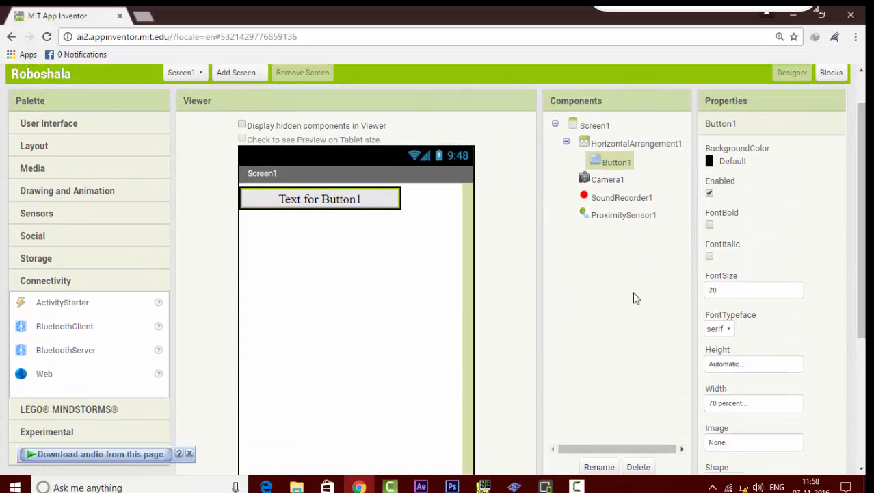
pyautogui.scroll(1, 773, 305)
pyautogui.scroll(-3, 752, 318)
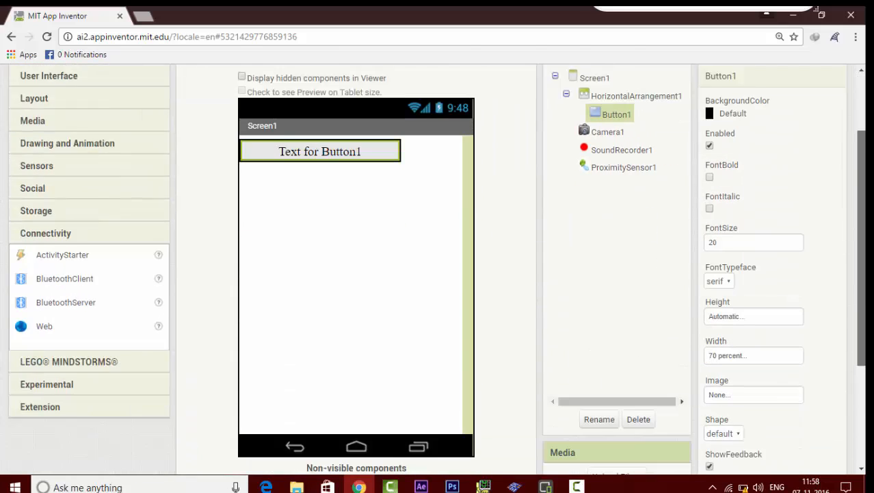
pyautogui.click(724, 352)
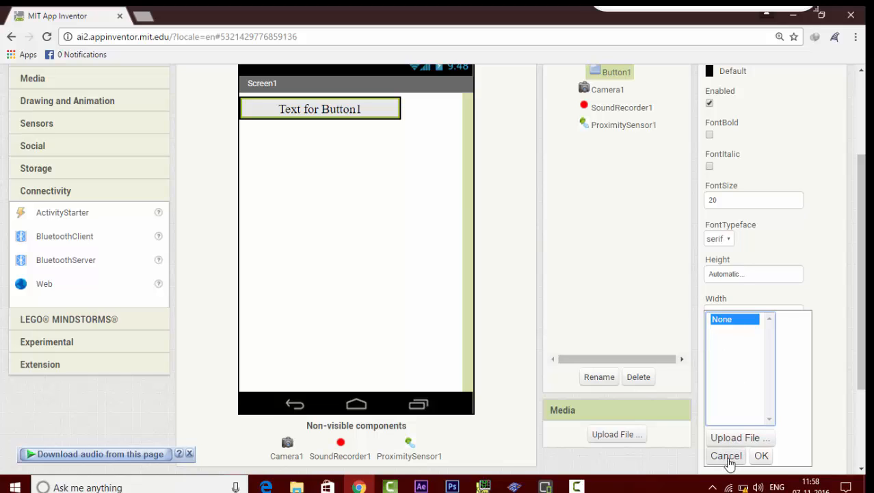
pyautogui.click(726, 456)
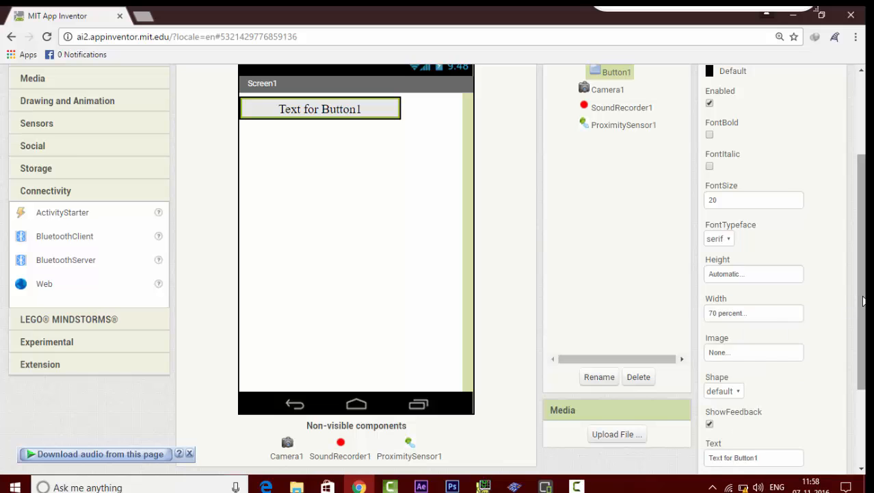
# Review Button1's shape choices and set the shape to rounded
pyautogui.moveTo(864, 301); pyautogui.dragTo(864, 376)
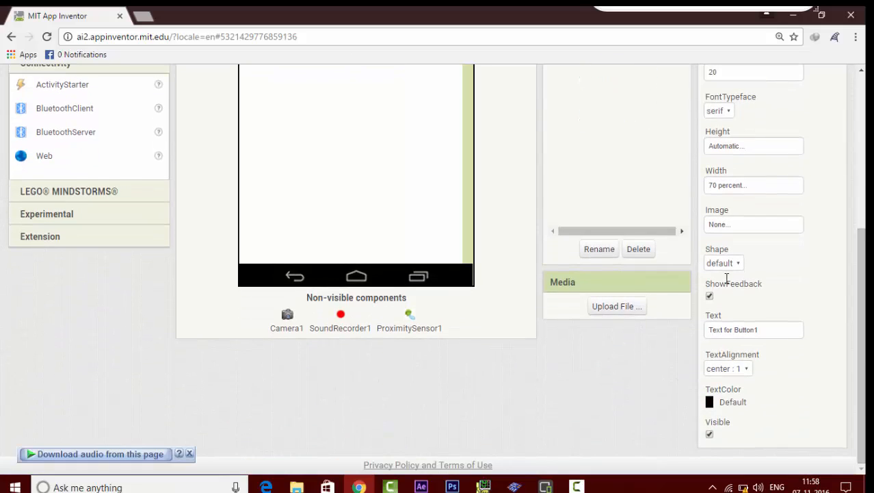
pyautogui.click(721, 265)
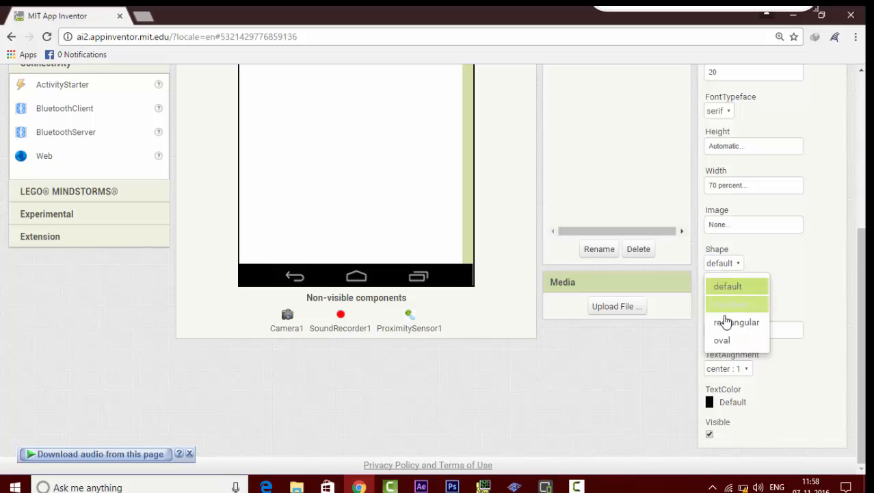
pyautogui.moveTo(862, 328); pyautogui.dragTo(862, 257)
pyautogui.hotkey('ctrl', '+')
pyautogui.hotkey('ctrl', '+')
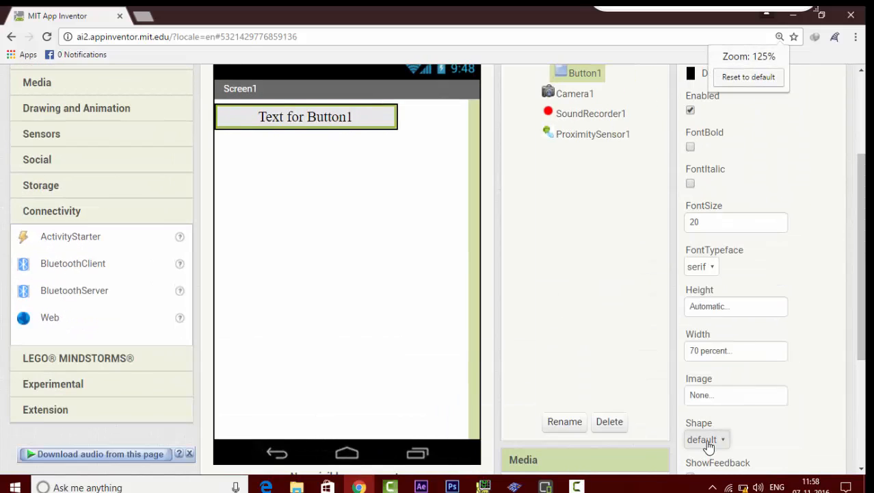
pyautogui.click(707, 441)
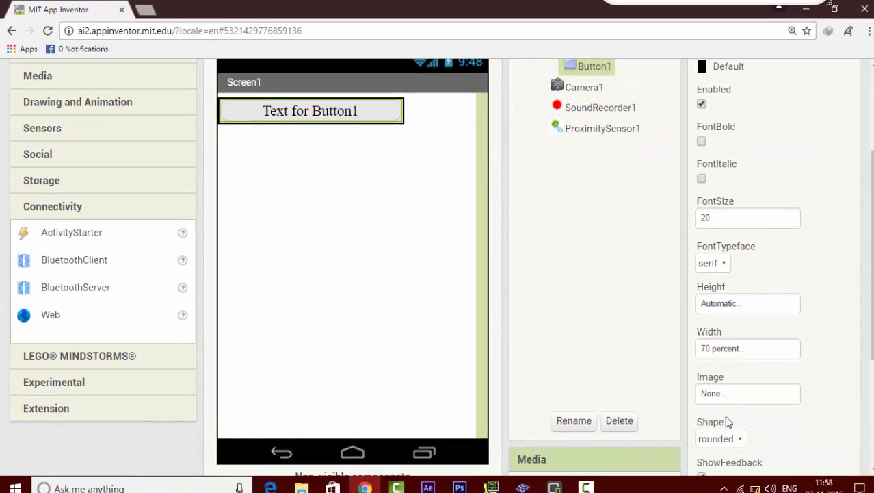
# Change Button1's text to "Click Me!" and check it in the screen preview
pyautogui.scroll(-2, 725, 417)
pyautogui.scroll(-1, 726, 416)
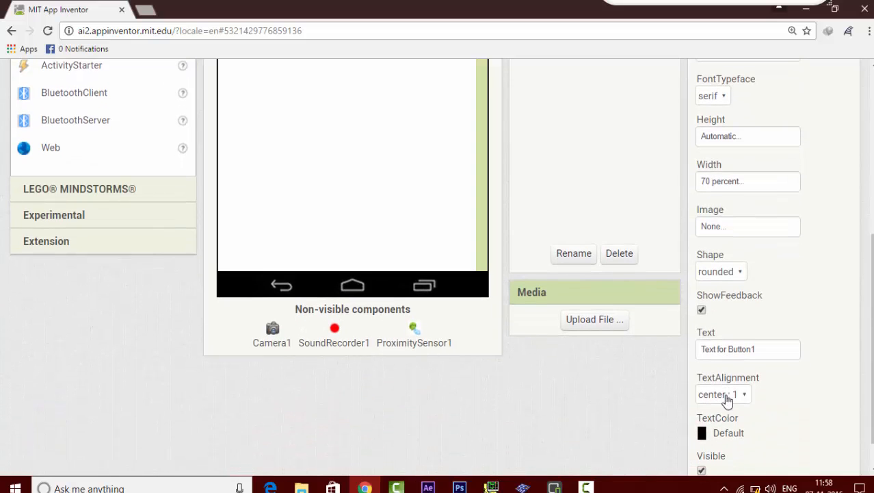
pyautogui.click(726, 348)
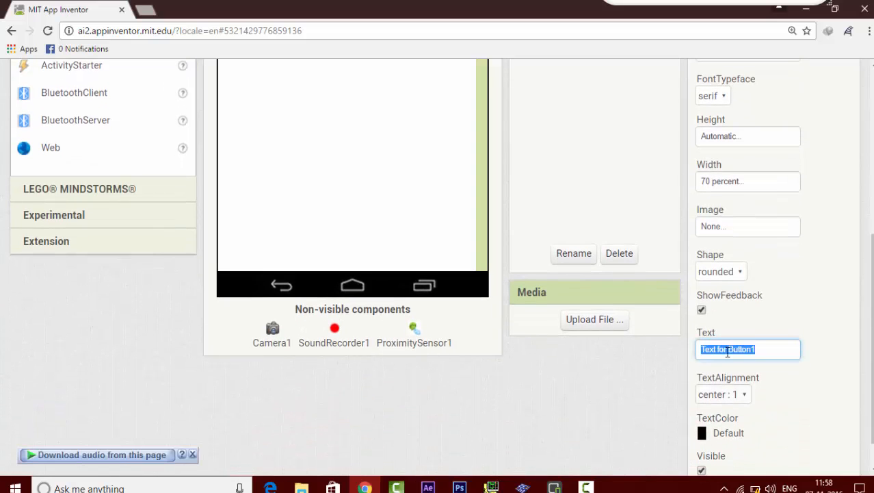
pyautogui.write('Click Me!')
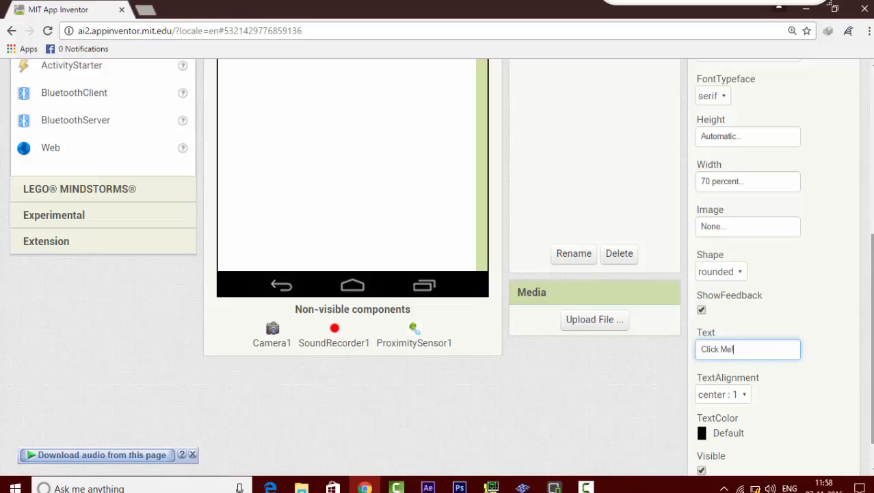
pyautogui.press('Return')
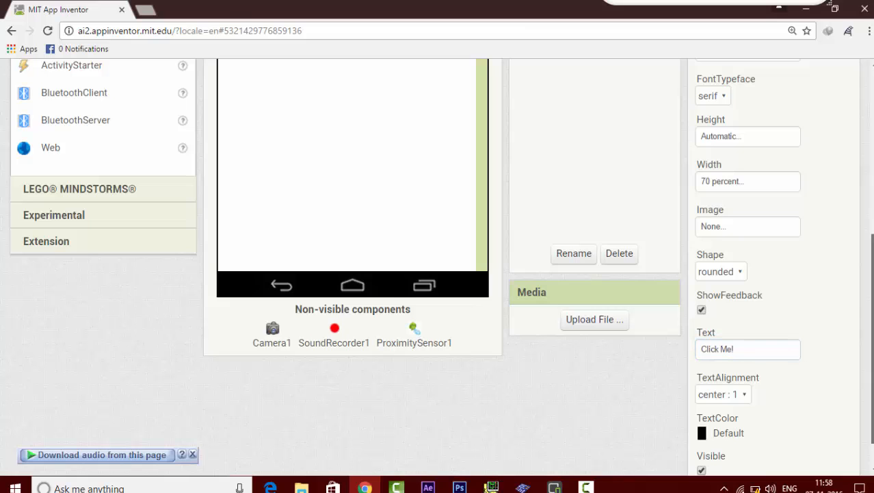
pyautogui.scroll(5, 336, 130)
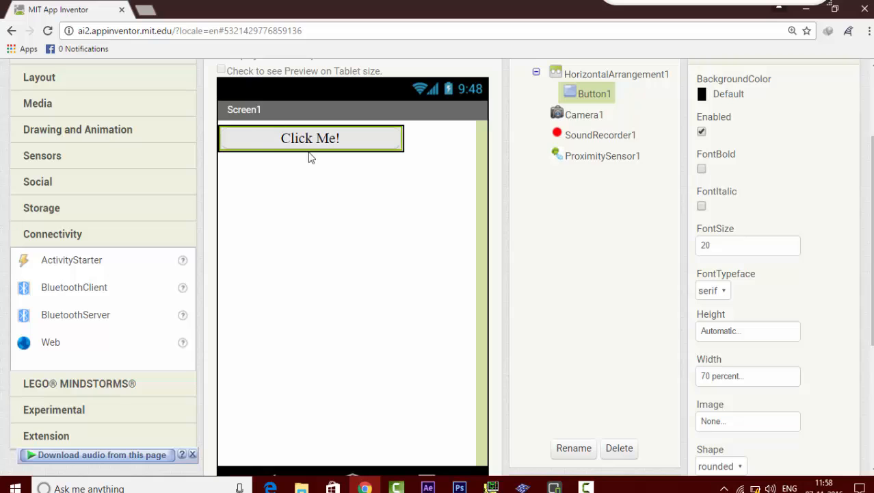
# Check Button1's text alignment options without changing the alignment
pyautogui.scroll(-4, 306, 143)
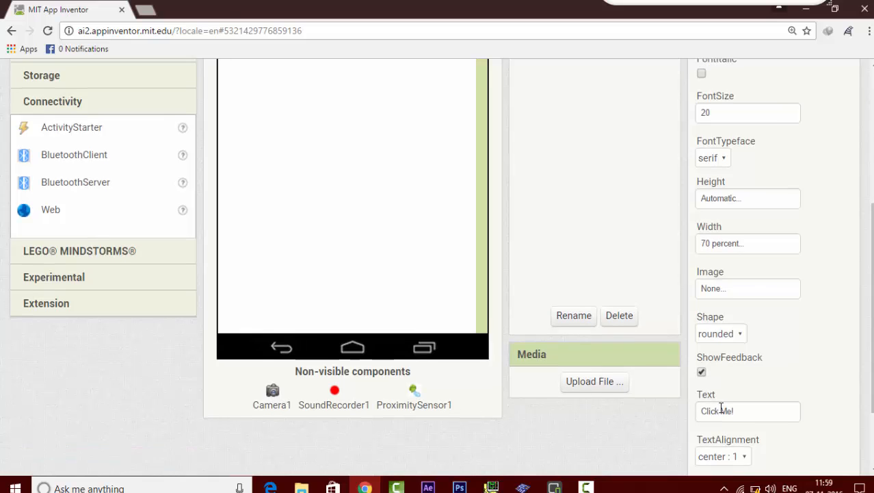
pyautogui.scroll(-1, 721, 410)
pyautogui.scroll(4, 741, 435)
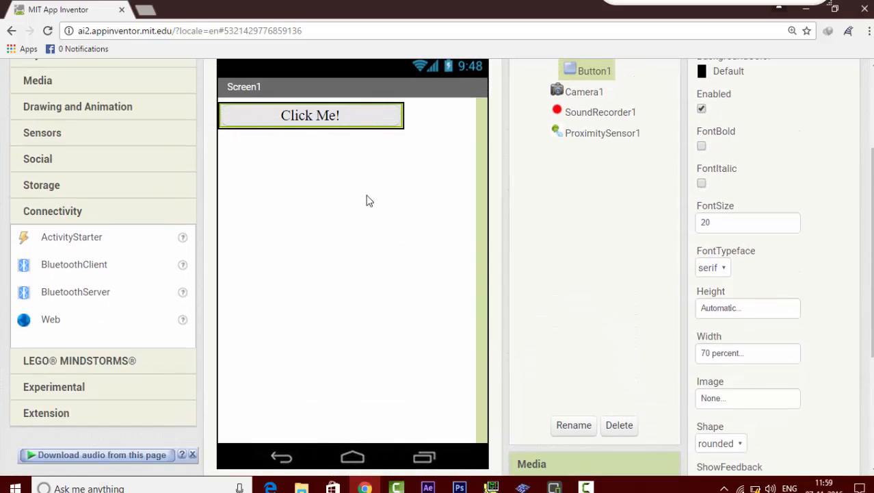
pyautogui.scroll(-5, 367, 199)
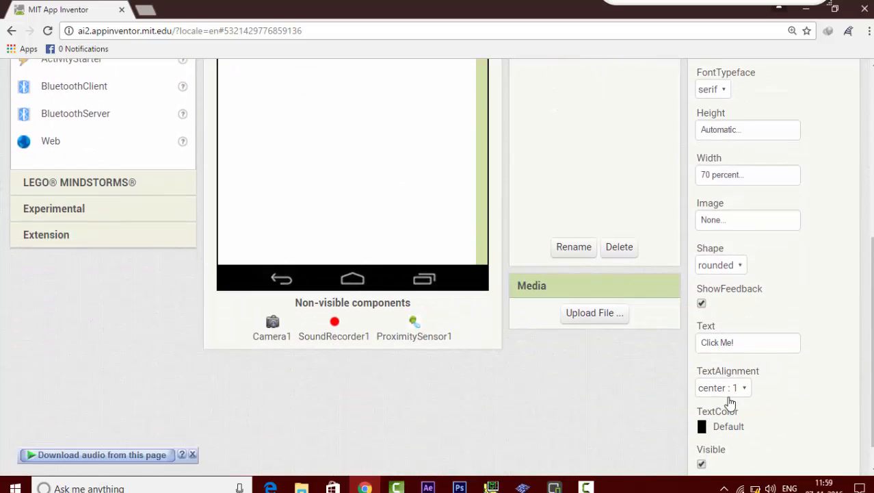
pyautogui.click(736, 390)
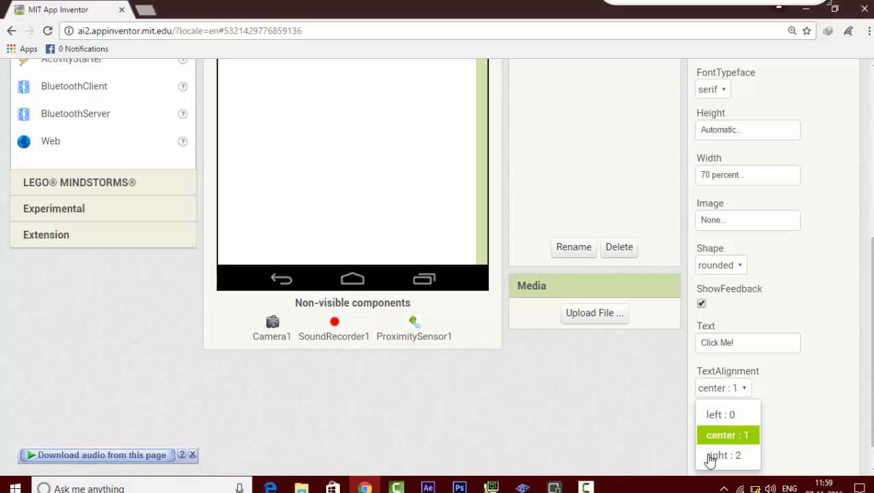
pyautogui.moveTo(872, 383); pyautogui.dragTo(872, 402)
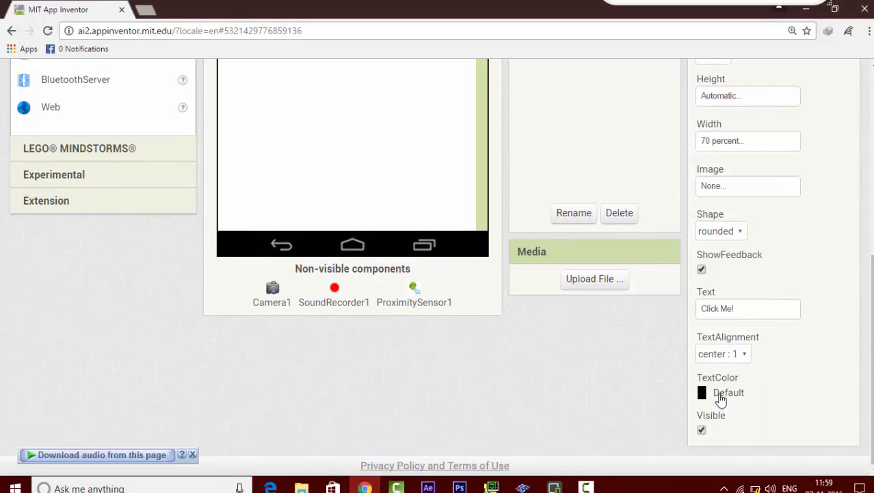
# Set Button1's text color to Blue and check it in the screen preview
pyautogui.click(722, 397)
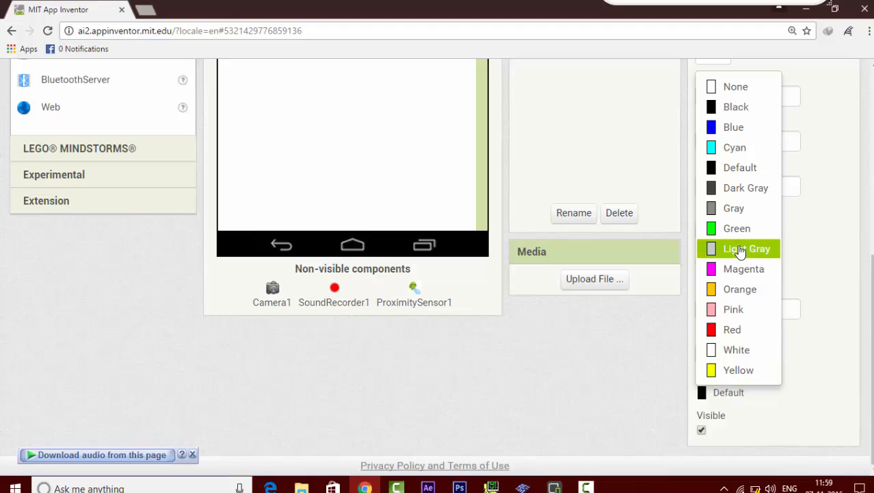
pyautogui.click(744, 129)
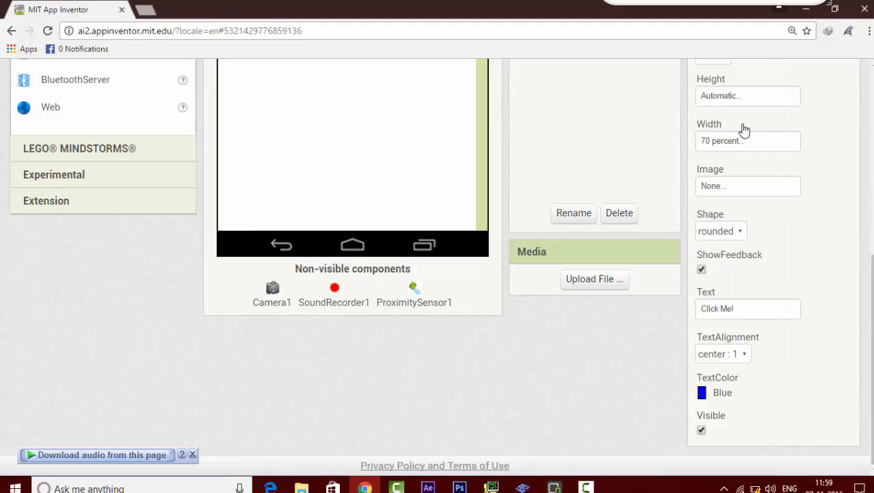
pyautogui.scroll(5, 744, 129)
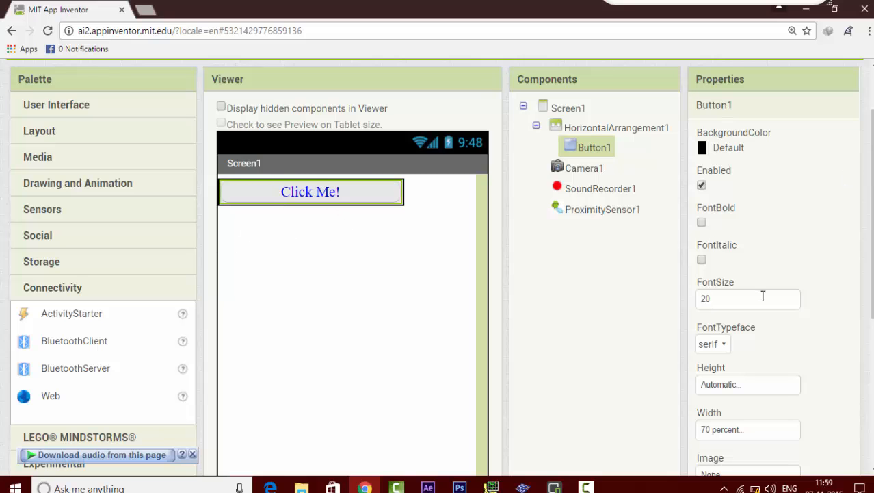
pyautogui.scroll(-3, 816, 301)
pyautogui.scroll(-2, 441, 268)
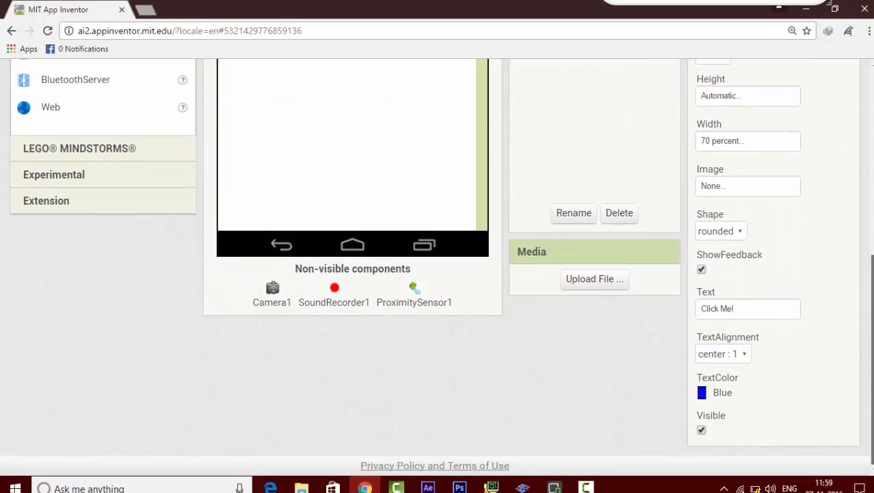
# Add a Label component from the User Interface palette to Screen1, directly below HorizontalArrangement1
pyautogui.scroll(5, 350, 272)
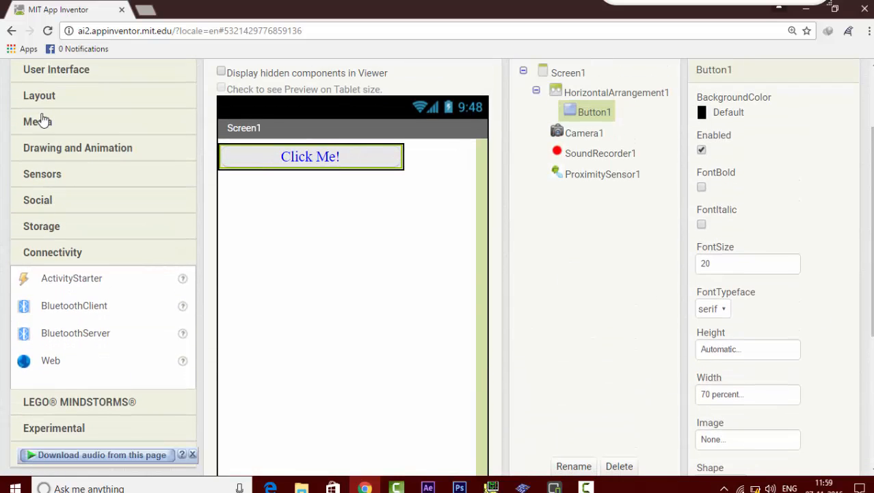
pyautogui.click(50, 75)
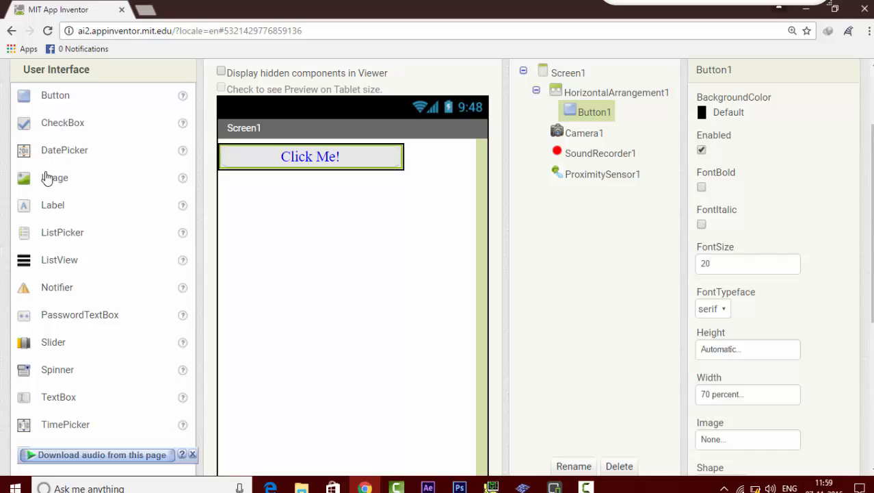
pyautogui.moveTo(53, 204); pyautogui.dragTo(283, 226)
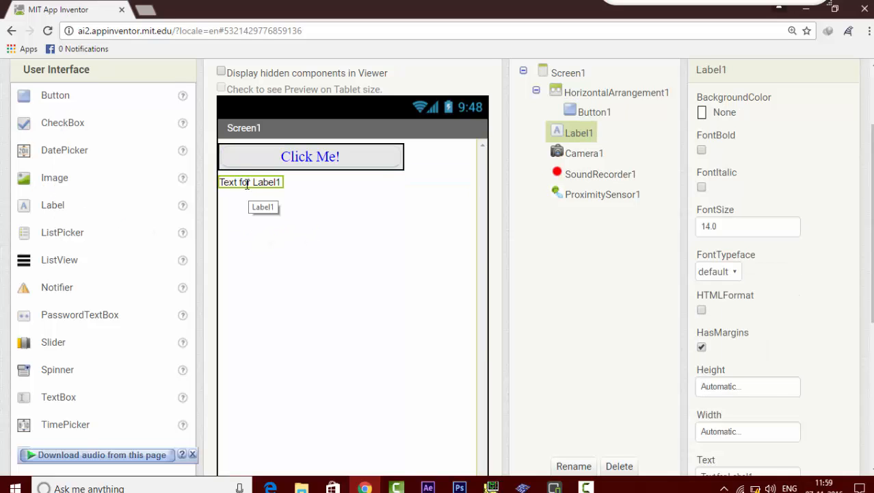
pyautogui.scroll(-1, 593, 290)
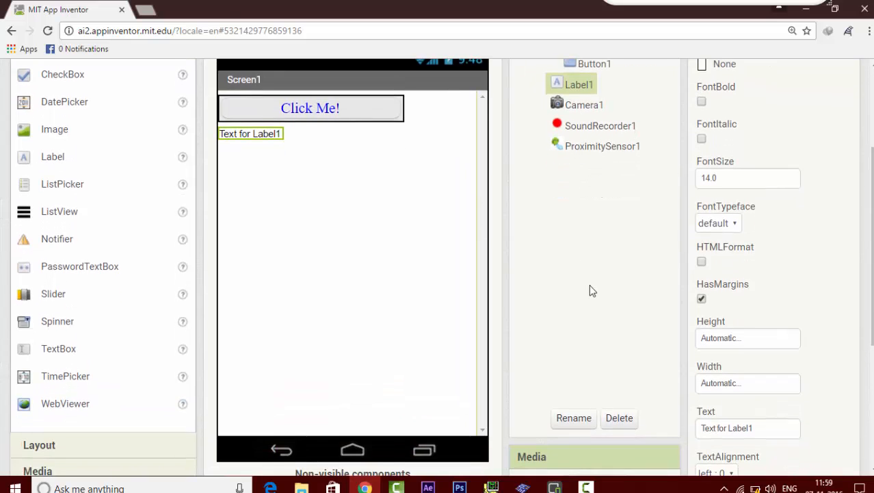
pyautogui.scroll(2, 591, 289)
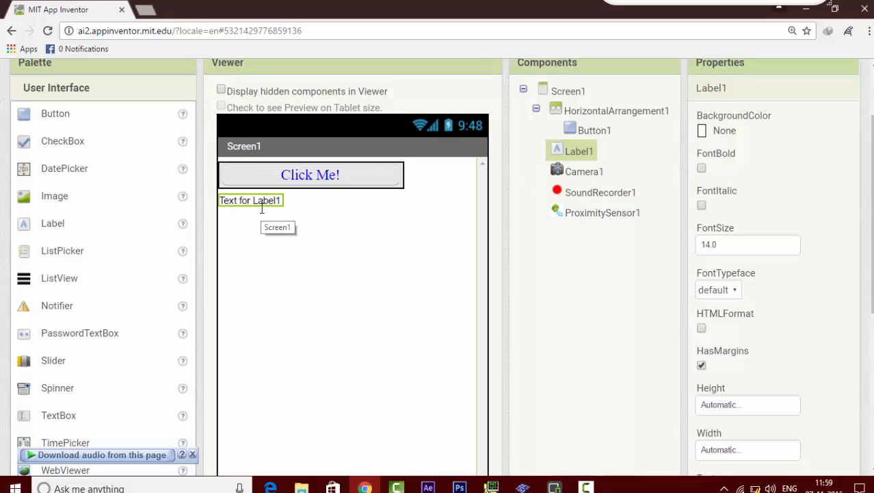
pyautogui.scroll(2, 261, 209)
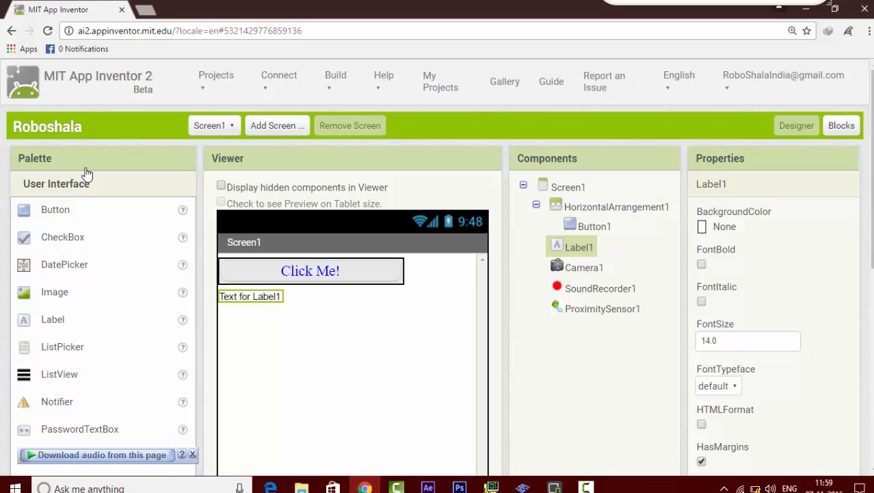
# Switch to the Blocks editor and place Button1's "when Button1.Click do" event block in the empty workspace
pyautogui.click(306, 273)
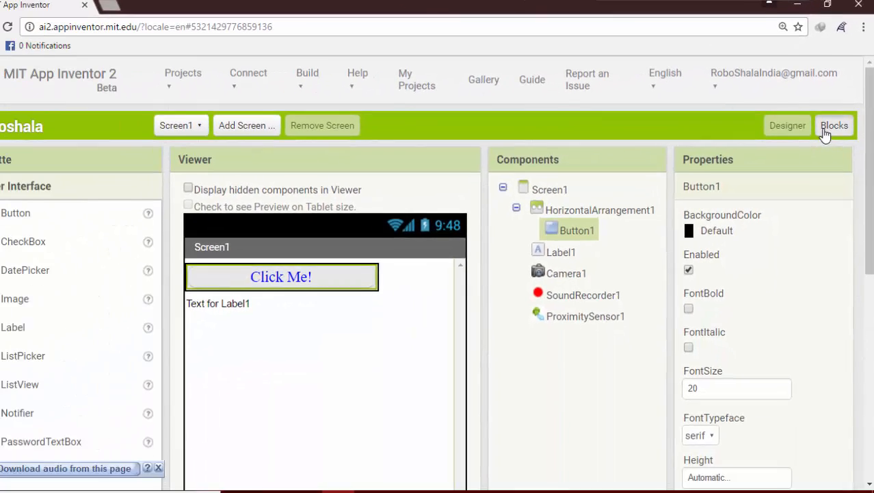
pyautogui.click(797, 226)
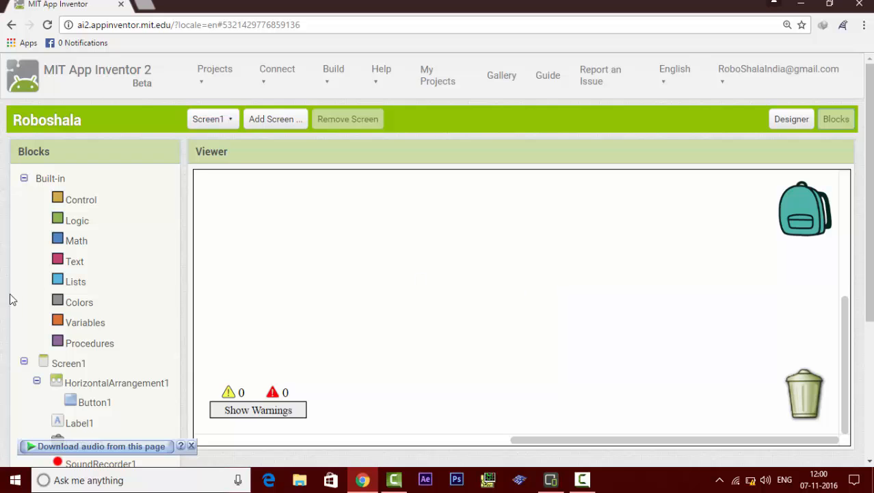
pyautogui.scroll(-3, 10, 299)
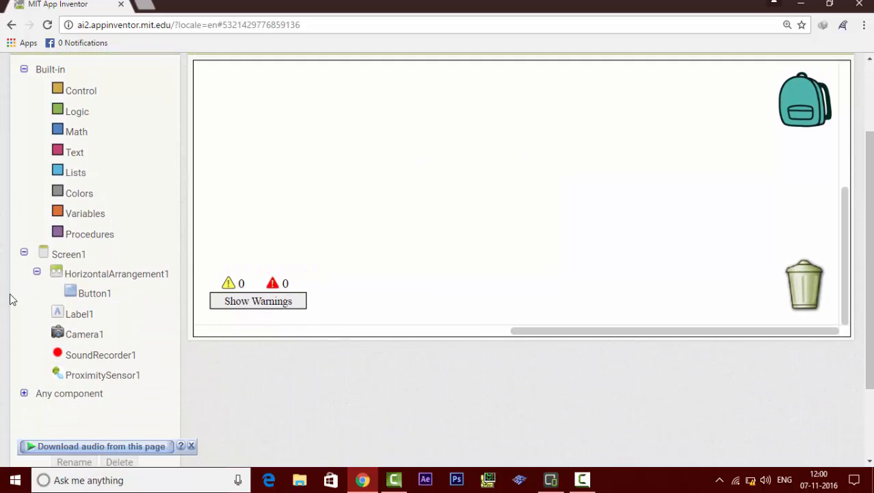
pyautogui.click(87, 294)
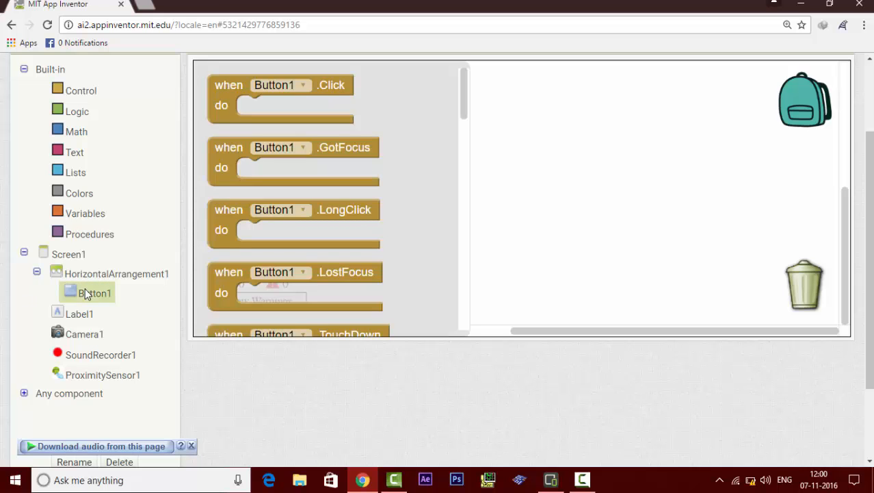
pyautogui.scroll(3, 85, 293)
pyautogui.click(244, 387)
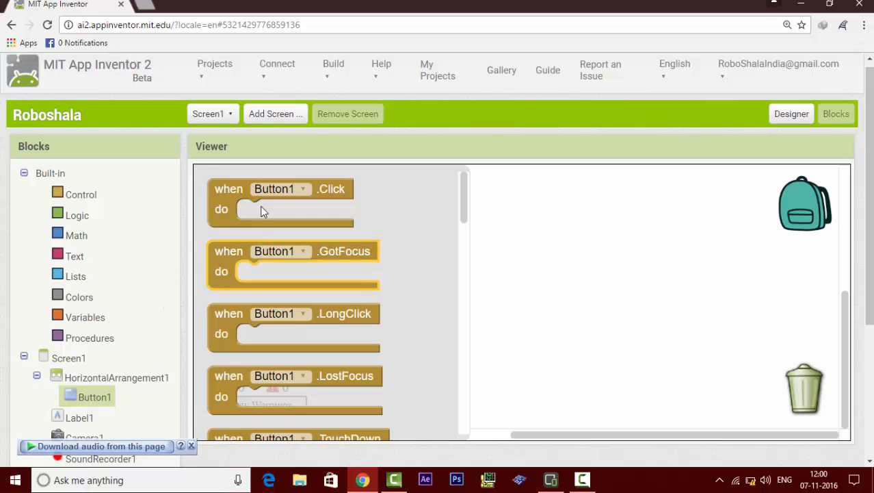
pyautogui.scroll(-4, 273, 414)
pyautogui.scroll(4, 274, 418)
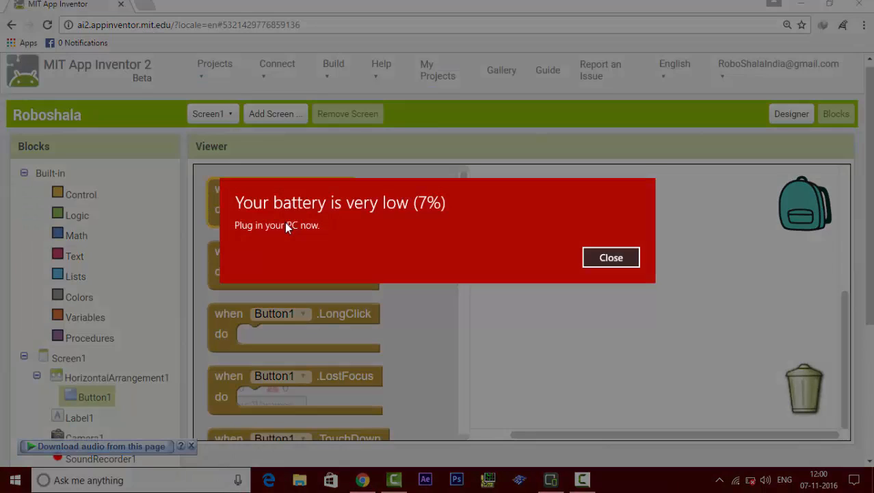
pyautogui.click(605, 257)
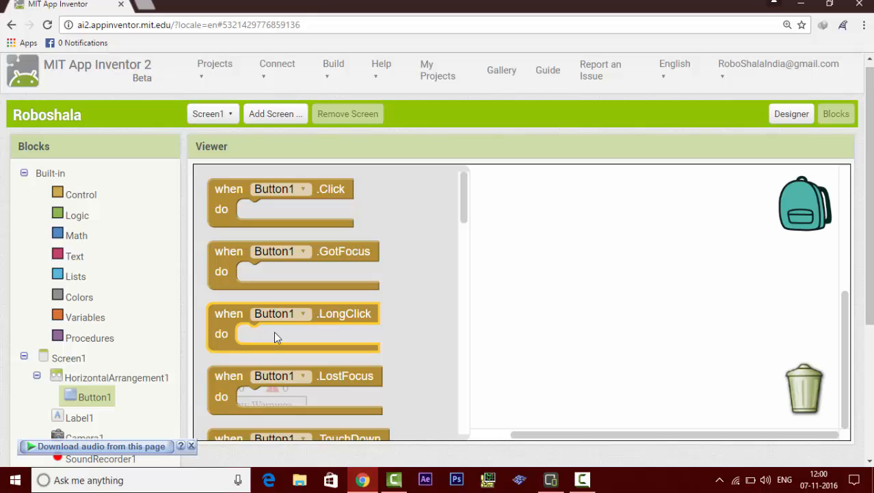
pyautogui.moveTo(224, 220); pyautogui.dragTo(357, 238)
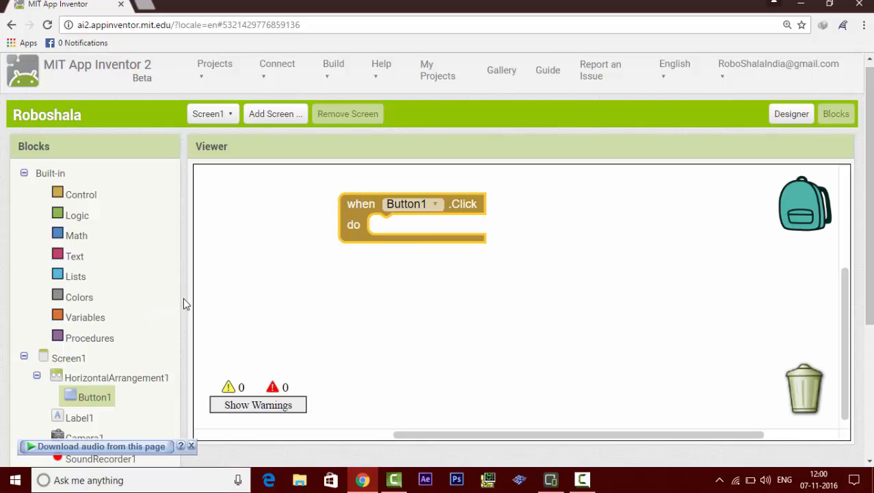
# Insert a "set Label1.Text to" block inside the Button1.Click event block
pyautogui.moveTo(183, 300); pyautogui.dragTo(102, 401)
pyautogui.click(99, 399)
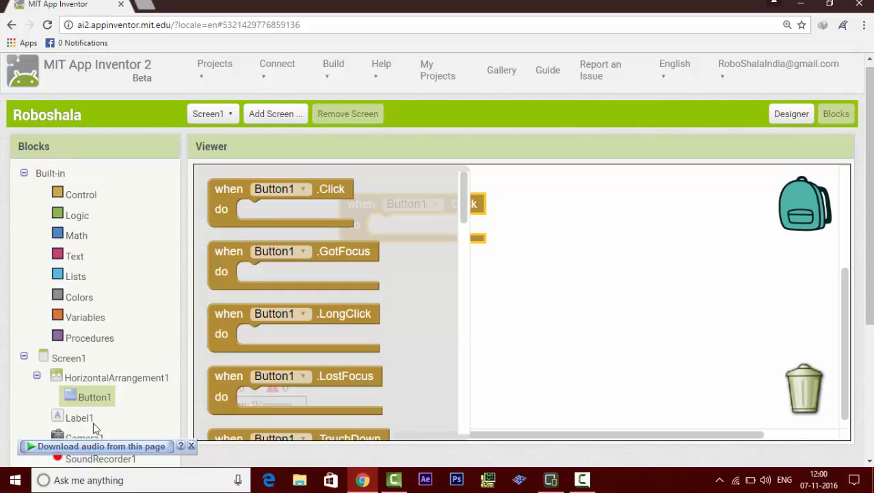
pyautogui.click(79, 416)
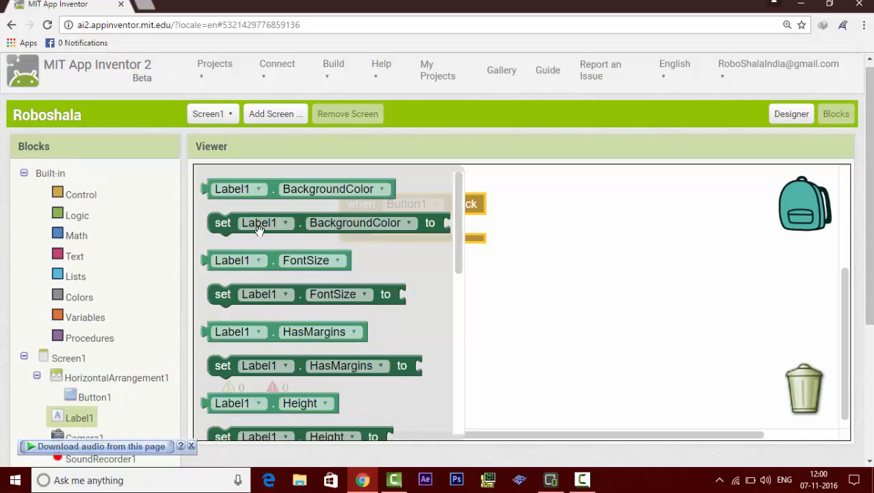
pyautogui.scroll(-5, 218, 304)
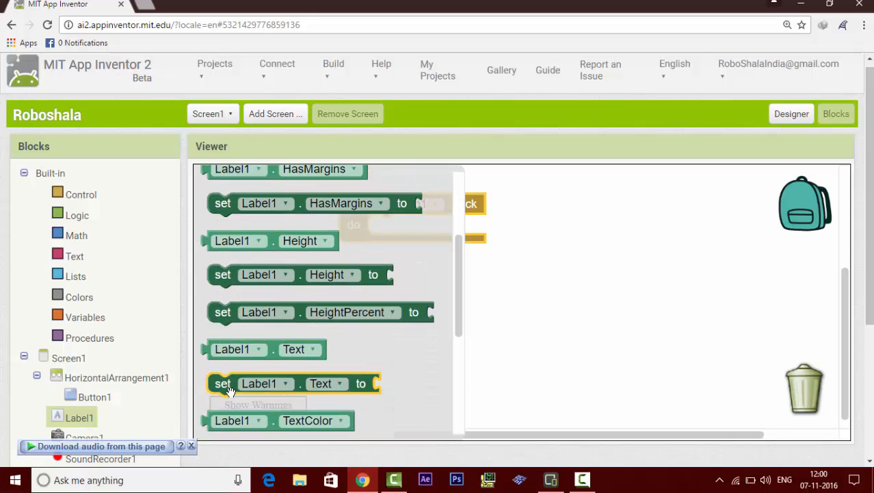
pyautogui.moveTo(226, 386); pyautogui.dragTo(387, 233)
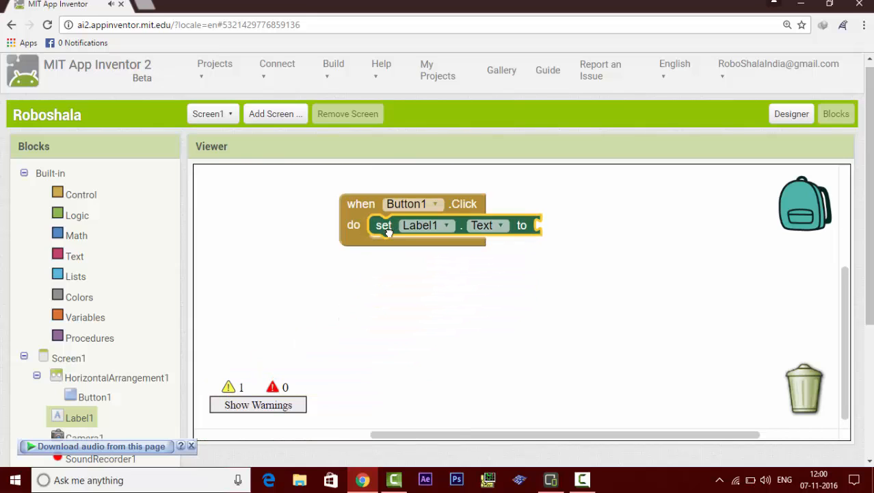
# Attach an empty text string block to the "set Label1.Text to" block
pyautogui.scroll(-1, 170, 287)
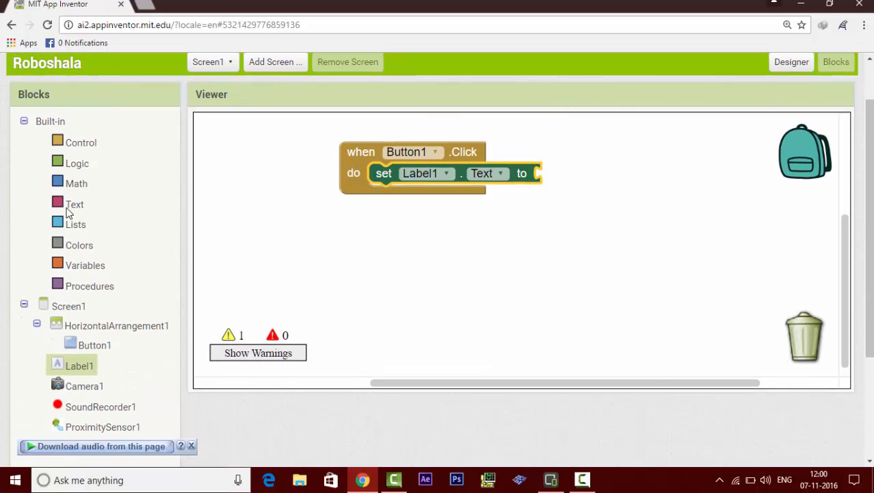
pyautogui.moveTo(72, 204); pyautogui.dragTo(293, 167)
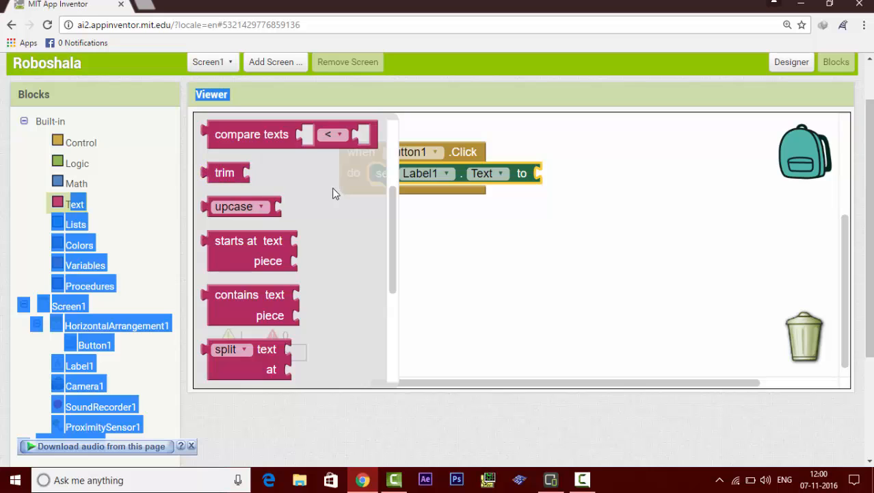
pyautogui.click(137, 204)
pyautogui.click(72, 206)
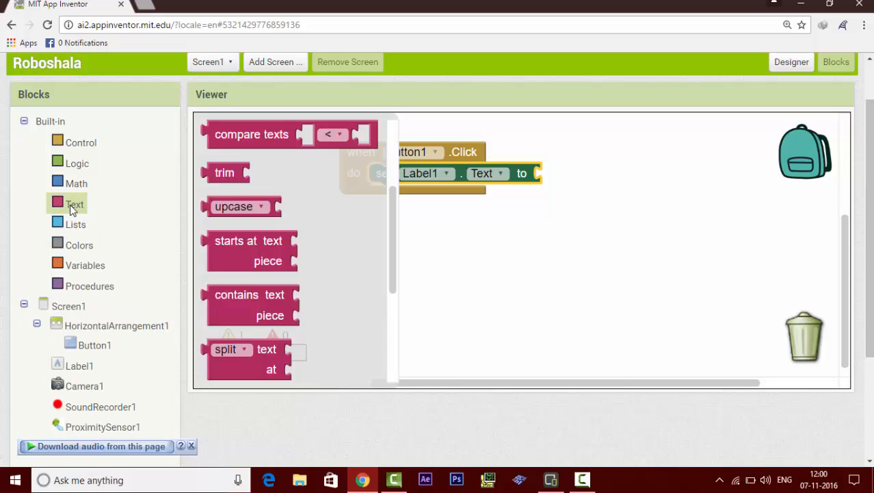
pyautogui.scroll(-3, 319, 224)
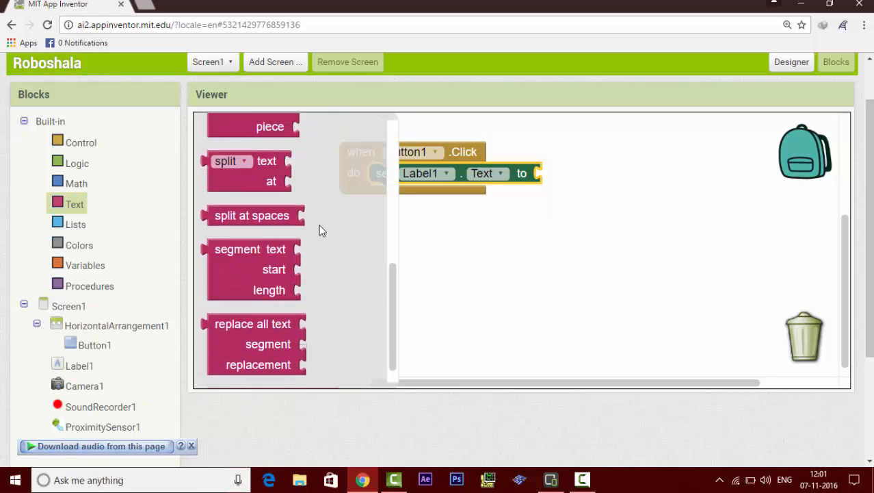
pyautogui.scroll(5, 319, 224)
pyautogui.moveTo(229, 138); pyautogui.dragTo(552, 186)
# Fill in the text string block with "Button 1 clicked"
pyautogui.click(563, 175)
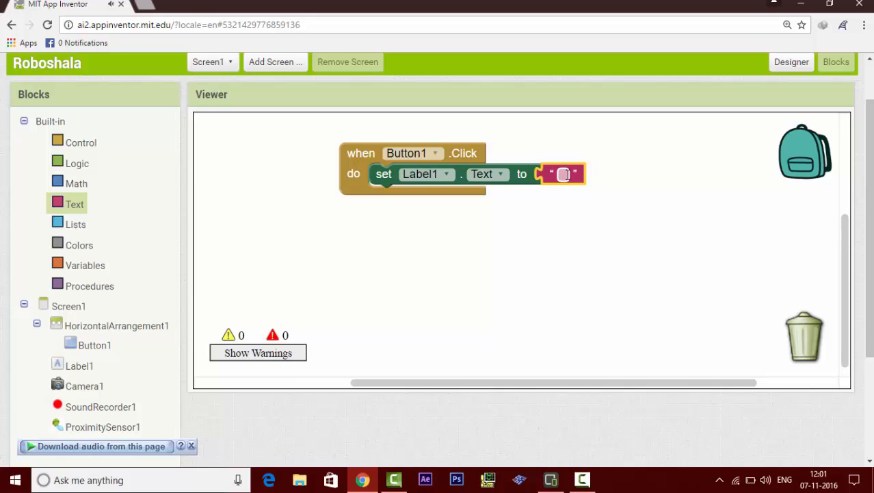
pyautogui.write('B')
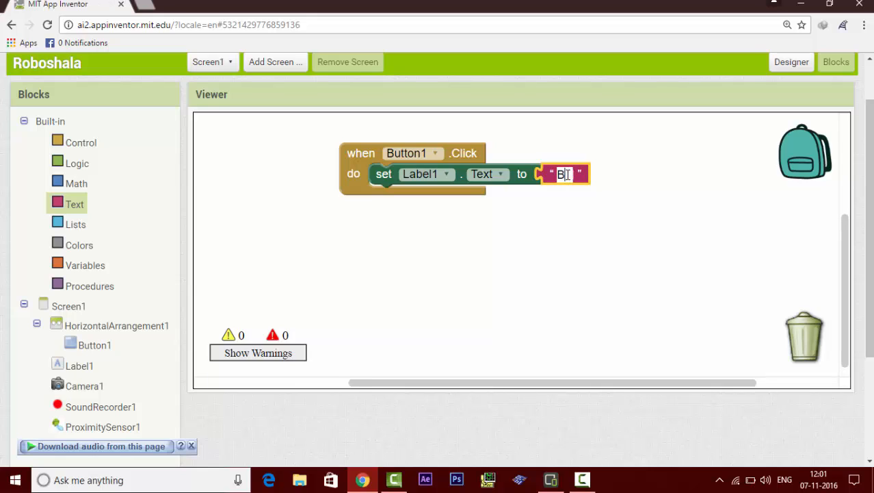
pyautogui.write('utton !')
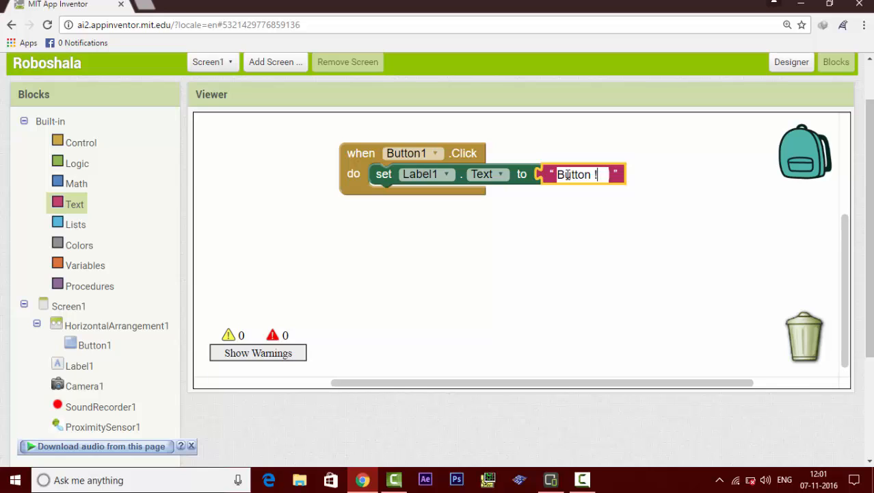
pyautogui.press('BackSpace')
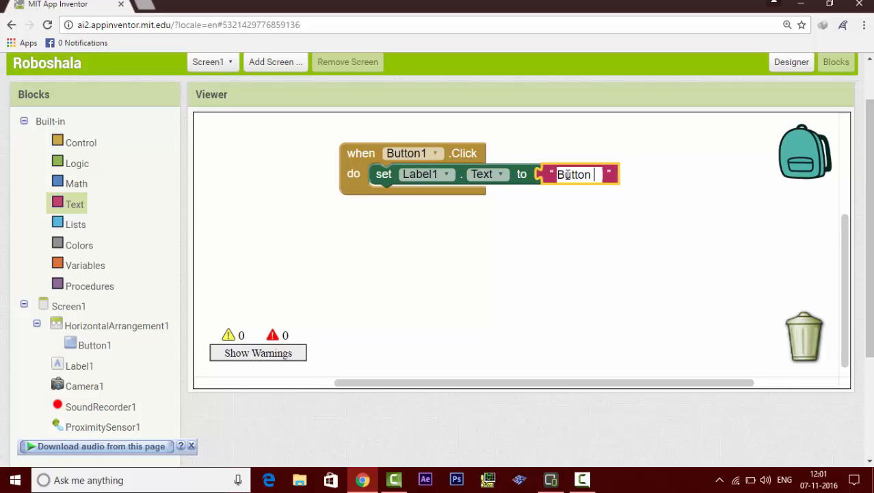
pyautogui.write('1 click')
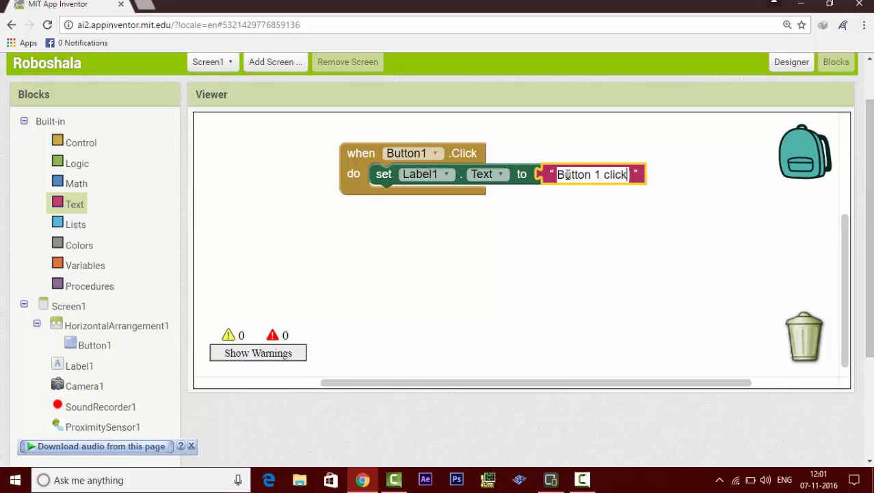
pyautogui.write('ed')
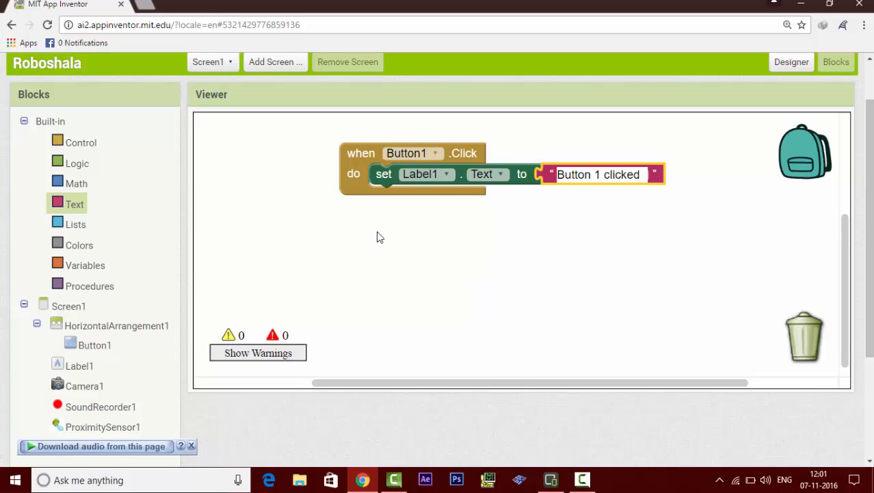
pyautogui.click(712, 273)
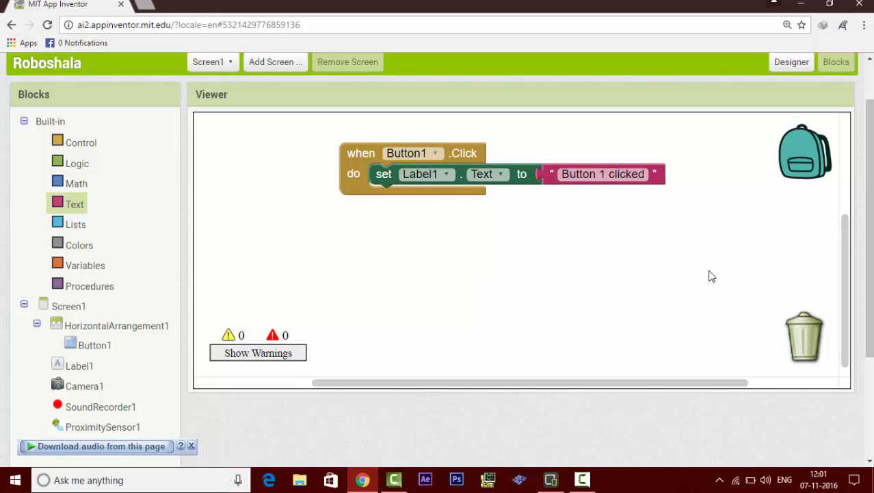
# Compare the Button1.Click blocks with the button and label in the Designer, then review Button1's properties there
pyautogui.scroll(1, 710, 275)
pyautogui.click(783, 101)
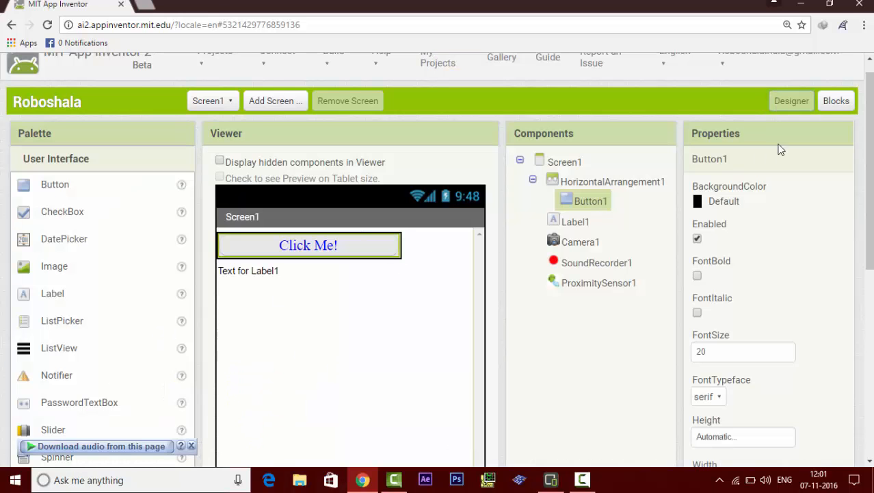
pyautogui.click(833, 110)
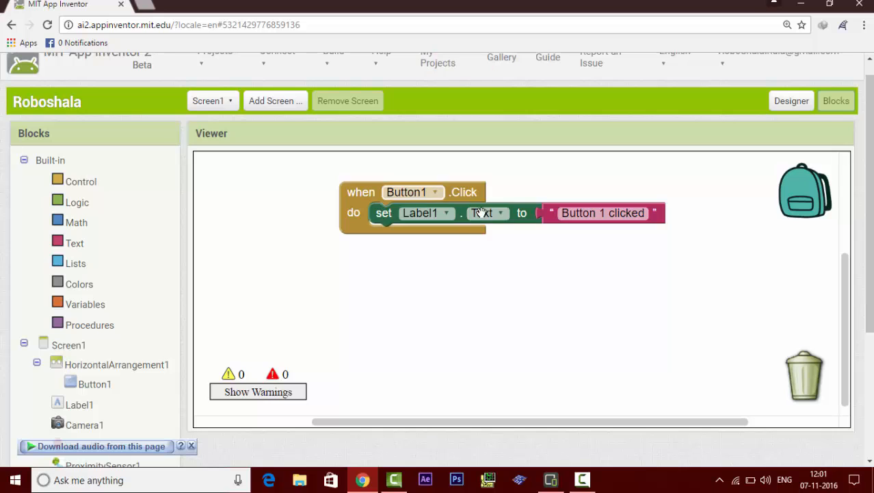
pyautogui.click(794, 102)
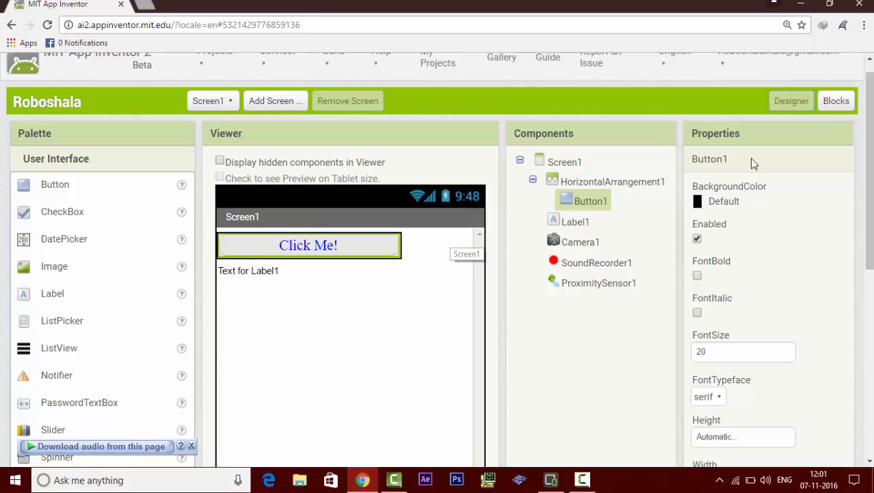
pyautogui.click(834, 101)
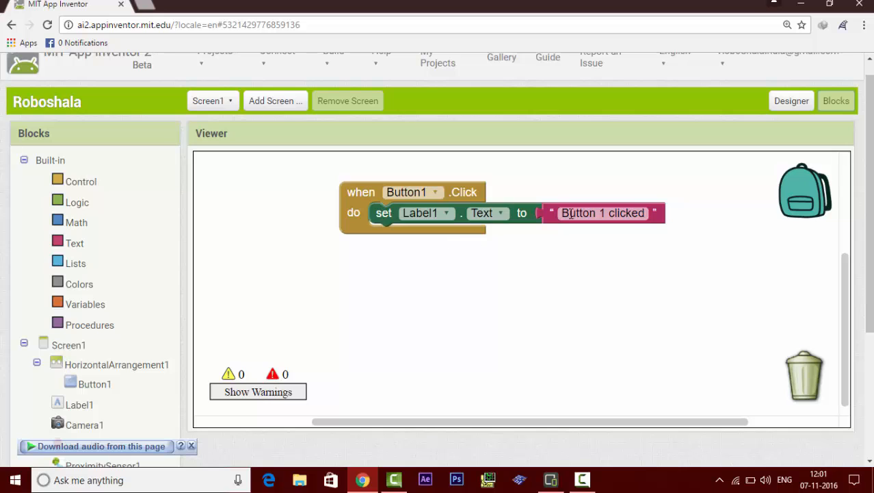
pyautogui.click(792, 103)
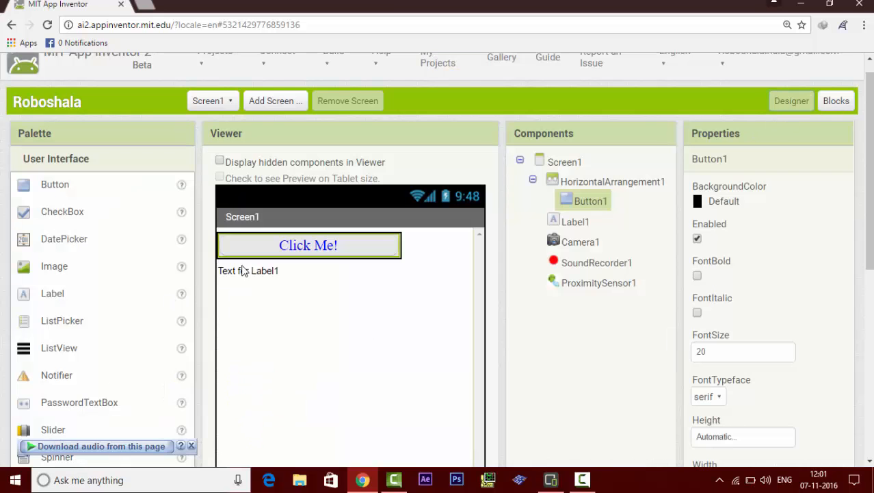
pyautogui.scroll(-3, 327, 286)
pyautogui.scroll(-1, 328, 289)
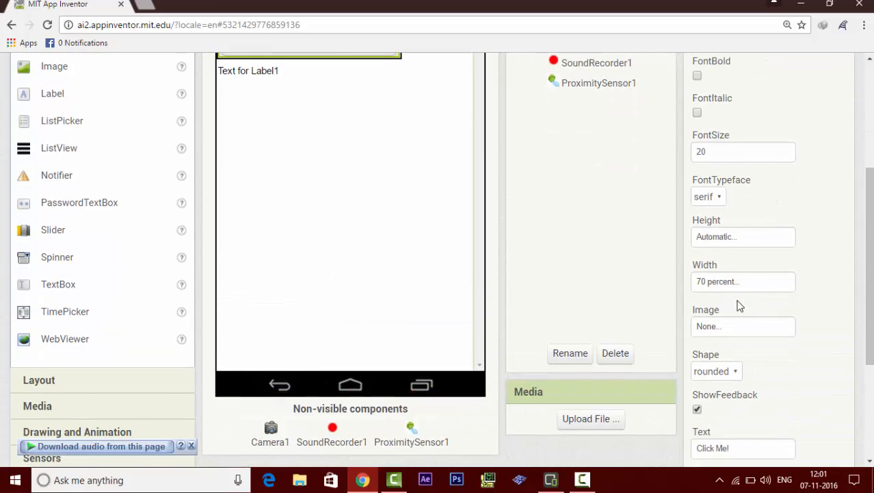
# Clear the Text property of Label1 on Screen1 so the label starts out empty
pyautogui.scroll(-1, 720, 295)
pyautogui.scroll(-1, 720, 296)
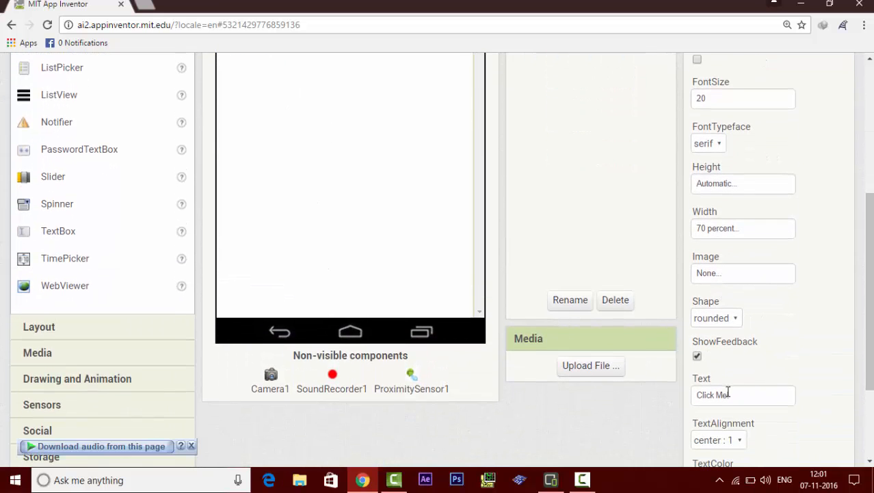
pyautogui.scroll(2, 268, 120)
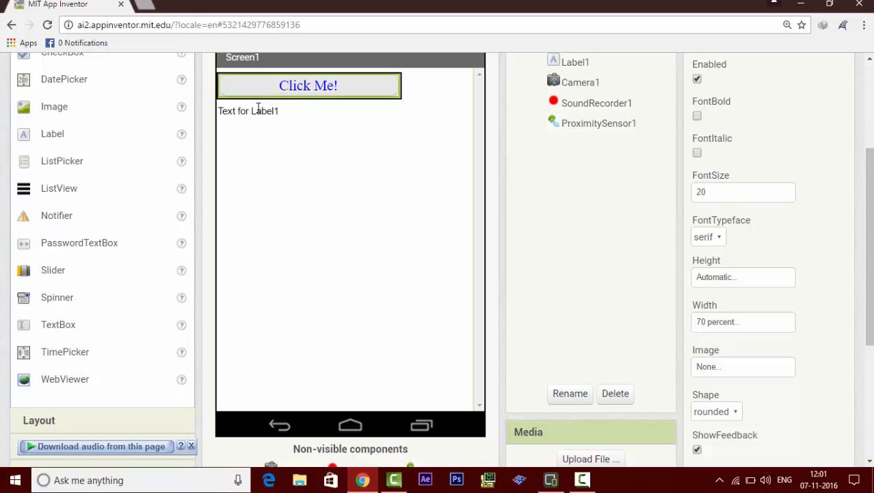
pyautogui.click(257, 111)
pyautogui.scroll(-3, 693, 264)
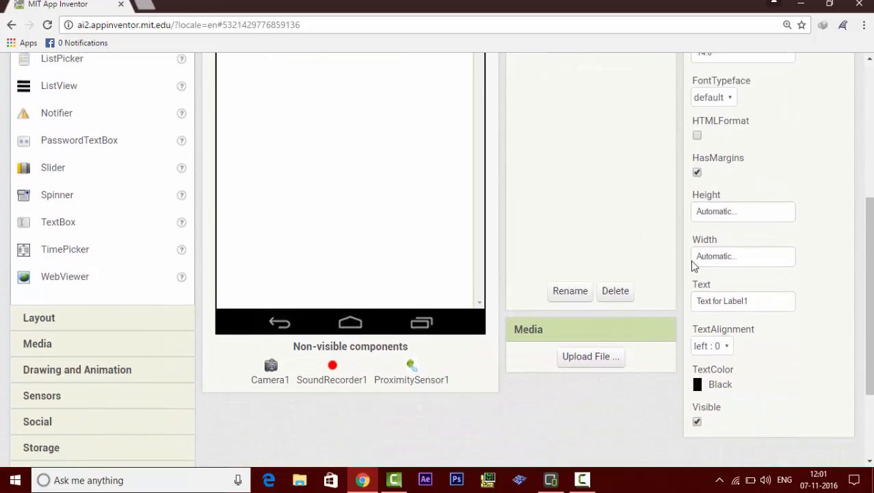
pyautogui.click(720, 266)
pyautogui.press('BackSpace')
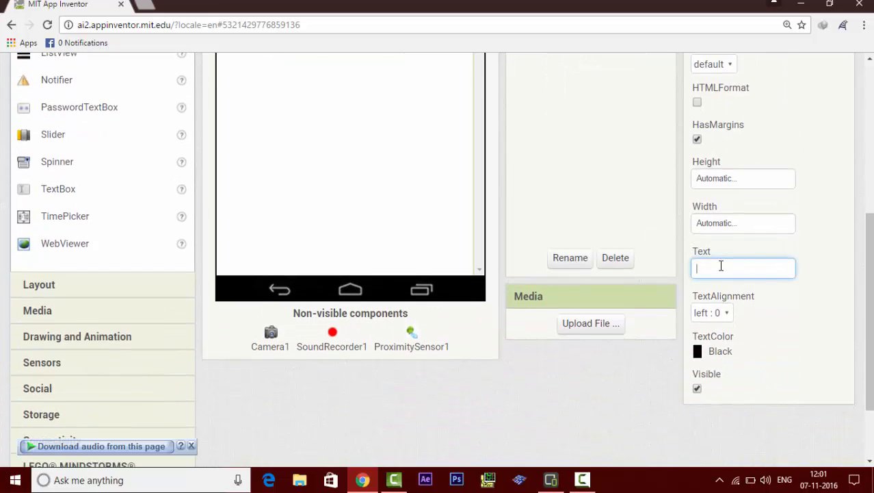
pyautogui.press('Return')
pyautogui.scroll(3, 697, 264)
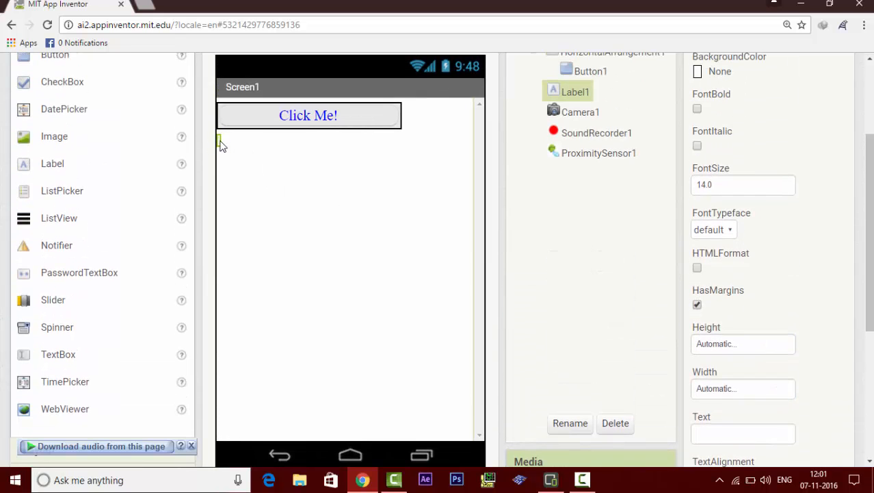
# Open the connection options for testing the Roboshala project live
pyautogui.scroll(3, 684, 133)
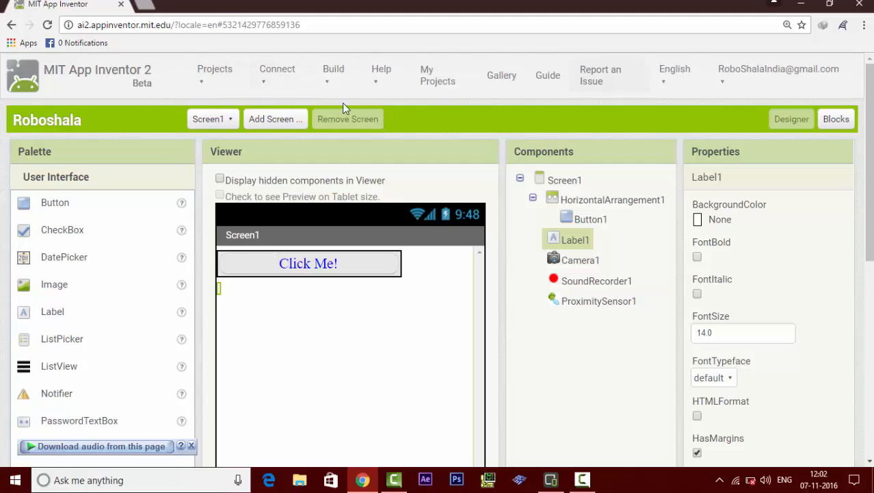
pyautogui.click(279, 85)
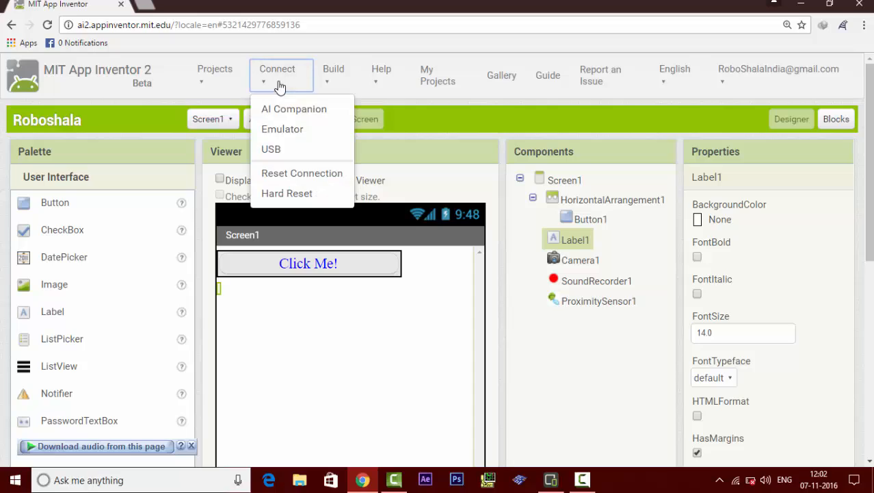